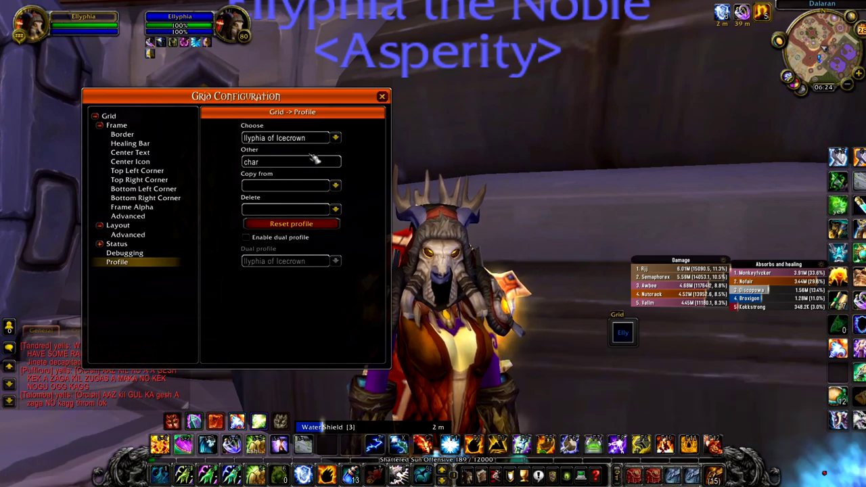
Reset the current character's Grid profile and confirm the reset popup.
{"action": "left_click", "coordinate": [336, 138]}
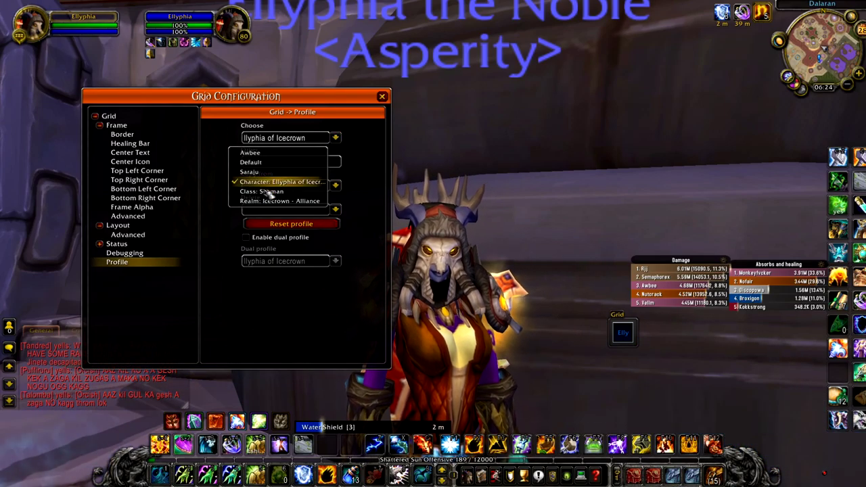
{"action": "left_click", "coordinate": [278, 181]}
{"action": "left_click", "coordinate": [292, 223]}
{"action": "left_click", "coordinate": [472, 104]}
Place the Grid frame beside the damage meter and recentre the configuration window.
{"action": "left_click_drag", "start_coordinate": [324, 100], "coordinate": [135, 111]}
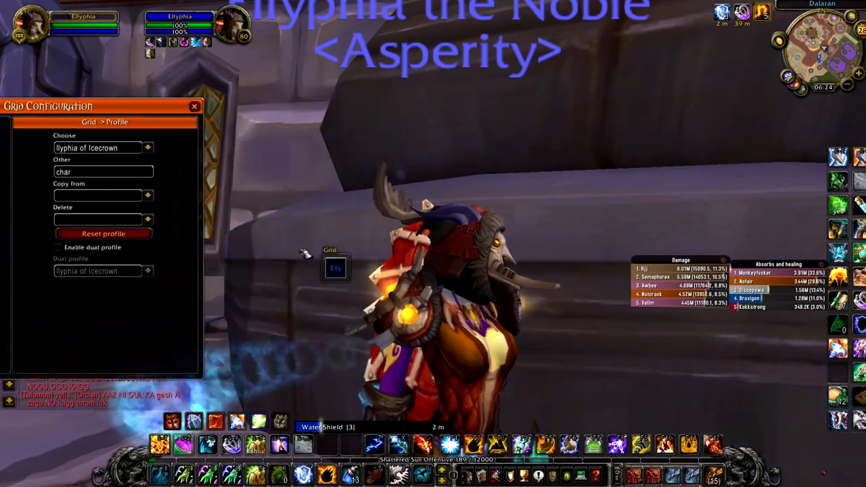
{"action": "left_click_drag", "start_coordinate": [332, 263], "coordinate": [632, 313]}
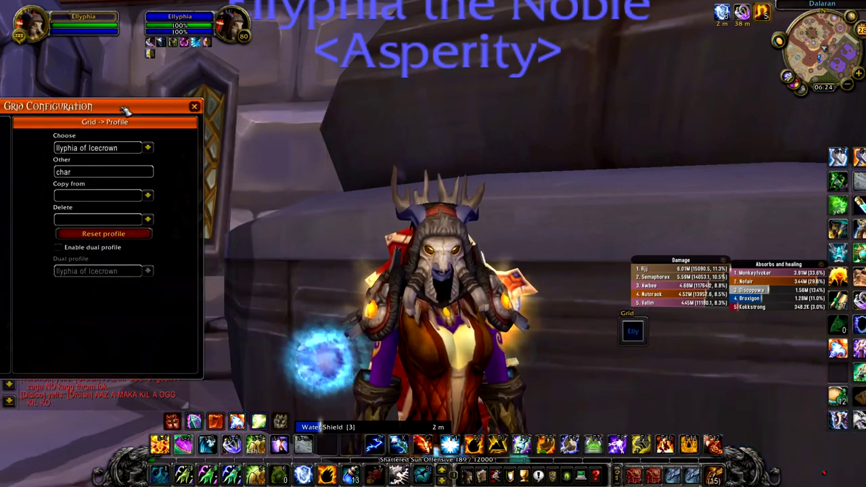
{"action": "left_click_drag", "start_coordinate": [124, 108], "coordinate": [458, 84]}
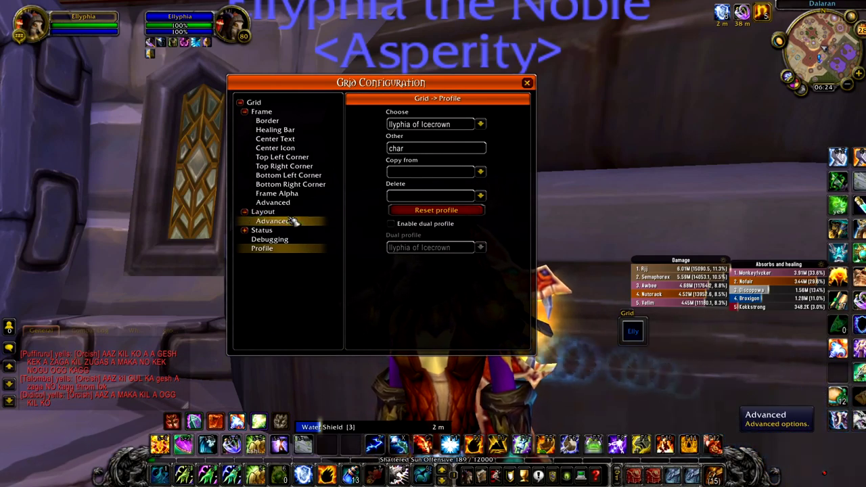
Set the Solo and Party layouts to By Group 25 w/Pets.
{"action": "left_click", "coordinate": [292, 222]}
{"action": "left_click", "coordinate": [252, 211]}
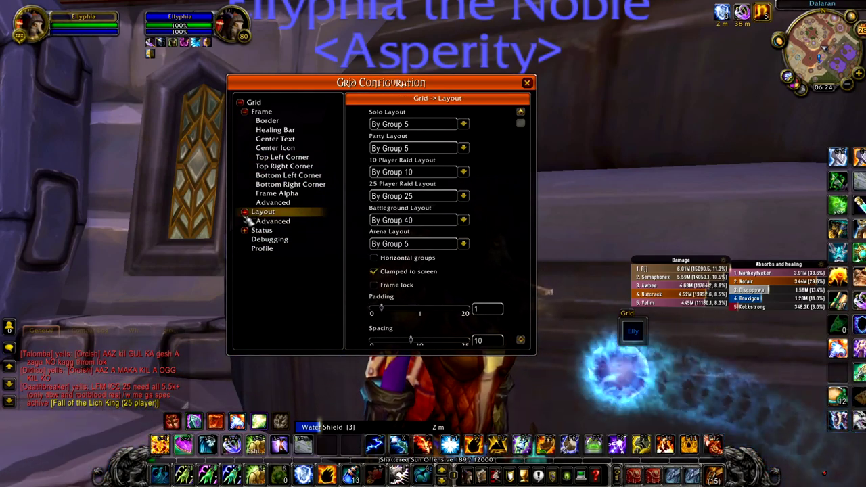
{"action": "left_click", "coordinate": [464, 125]}
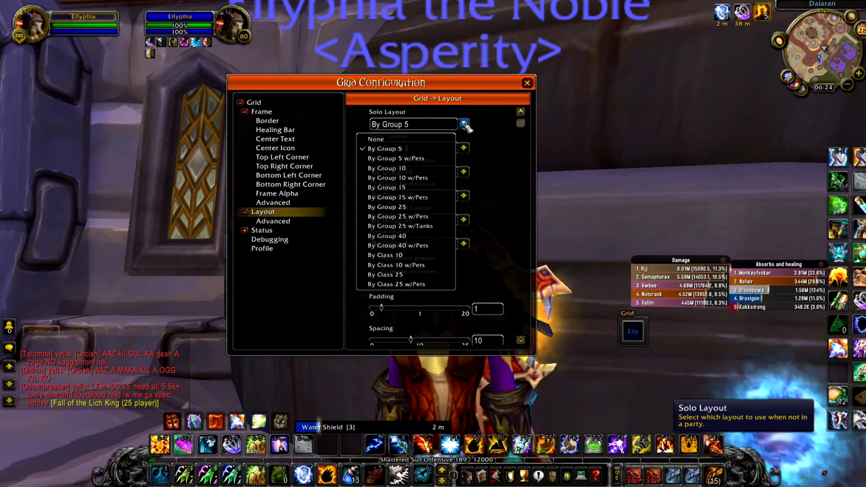
{"action": "left_click", "coordinate": [414, 217]}
{"action": "left_click", "coordinate": [464, 148]}
{"action": "left_click", "coordinate": [406, 240]}
Set the 10- and 25-player raid, Battleground and Arena layouts to By Group 25 w/Pets.
{"action": "left_click", "coordinate": [463, 171]}
{"action": "left_click", "coordinate": [399, 264]}
{"action": "left_click", "coordinate": [464, 195]}
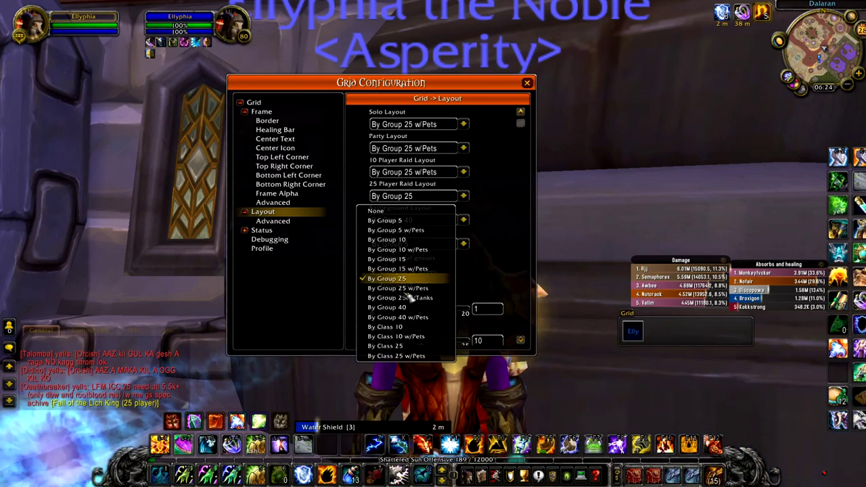
{"action": "left_click", "coordinate": [398, 289]}
{"action": "left_click", "coordinate": [464, 220]}
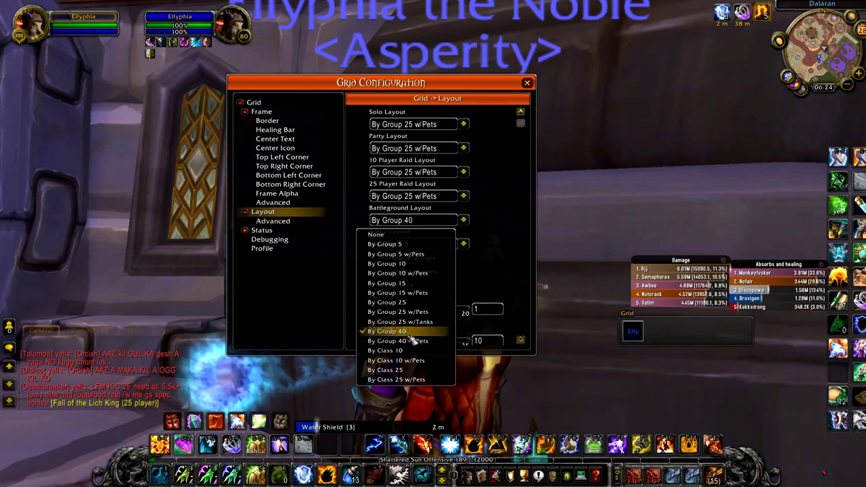
{"action": "left_click", "coordinate": [399, 312]}
{"action": "left_click", "coordinate": [464, 243]}
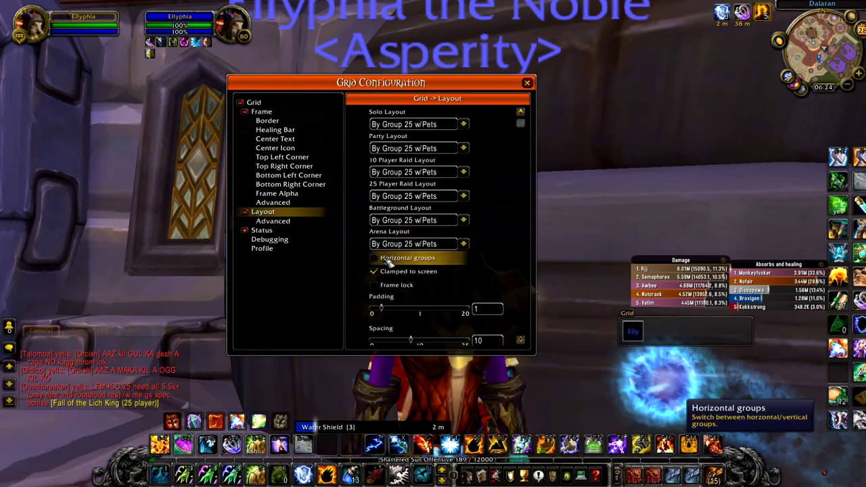
Enable horizontal groups and reposition the Grid frame near the meters.
{"action": "left_click", "coordinate": [388, 261]}
{"action": "left_click_drag", "start_coordinate": [626, 314], "coordinate": [587, 147]}
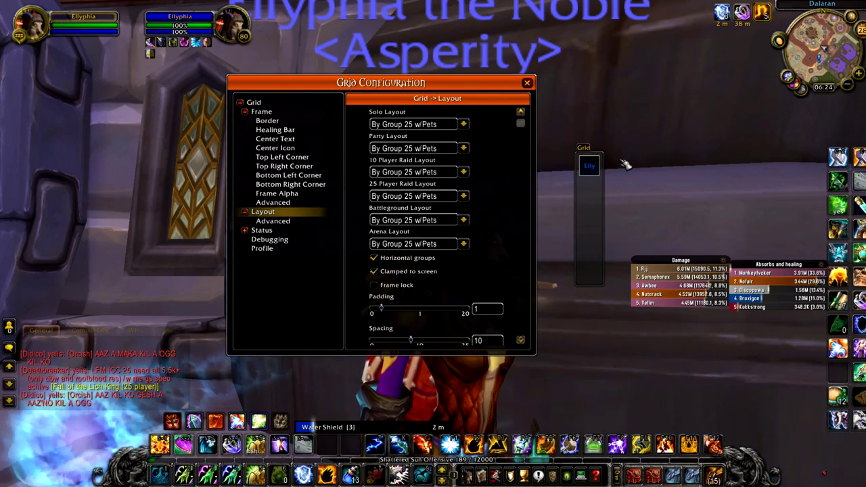
{"action": "left_click_drag", "start_coordinate": [588, 149], "coordinate": [624, 309]}
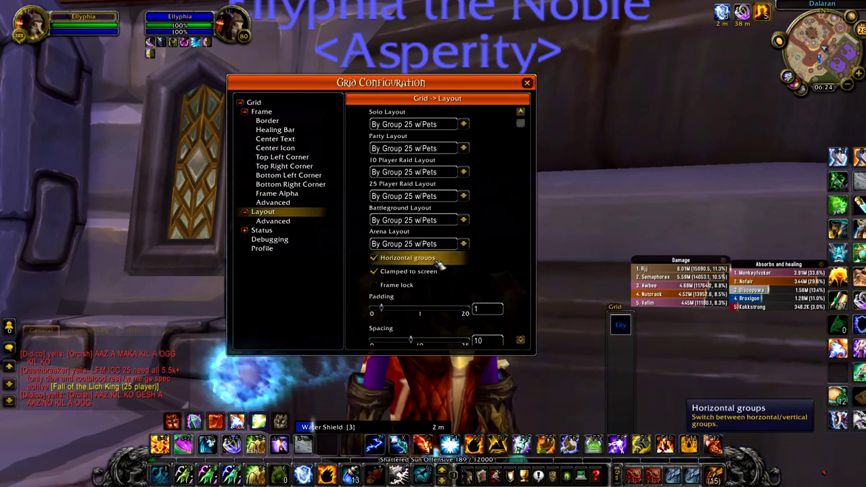
{"action": "scroll", "coordinate": [433, 247], "scroll_direction": "down", "scroll_amount": 3}
Set frame padding to 2 and unit frame spacing to 0, raising the Grid frame.
{"action": "left_click_drag", "start_coordinate": [388, 260], "coordinate": [419, 262]}
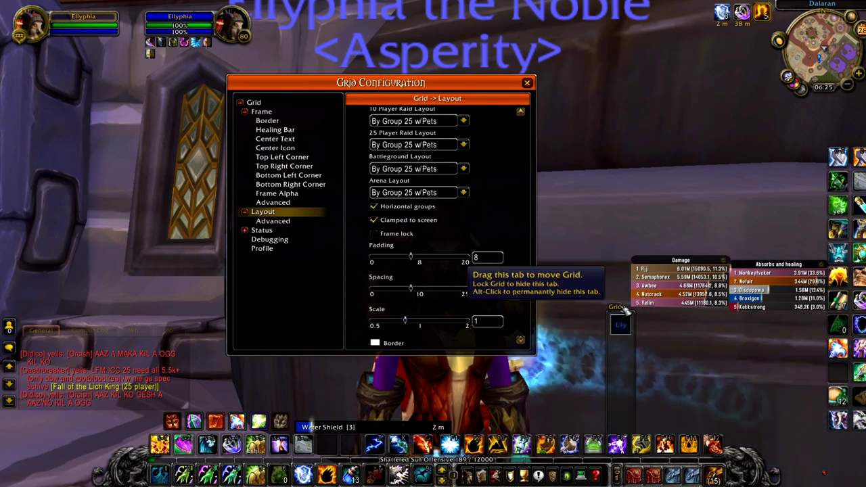
{"action": "left_click_drag", "start_coordinate": [615, 308], "coordinate": [608, 122]}
{"action": "left_click_drag", "start_coordinate": [418, 263], "coordinate": [487, 254]}
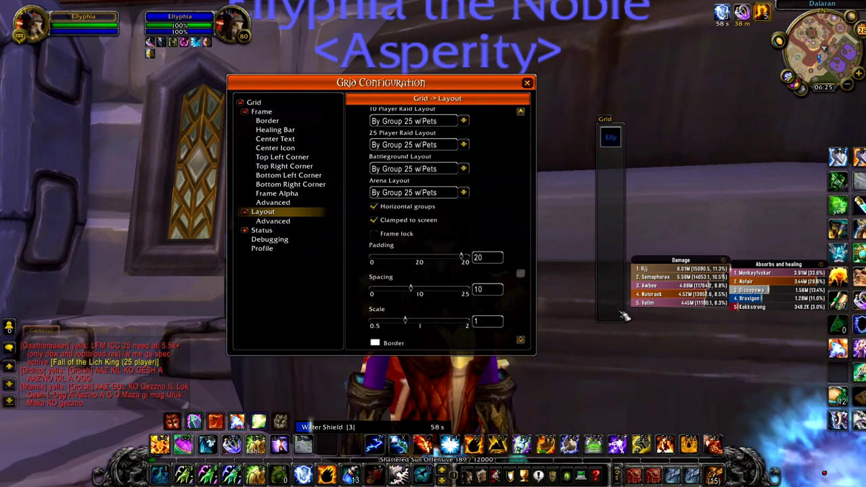
{"action": "left_click_drag", "start_coordinate": [605, 120], "coordinate": [603, 159]}
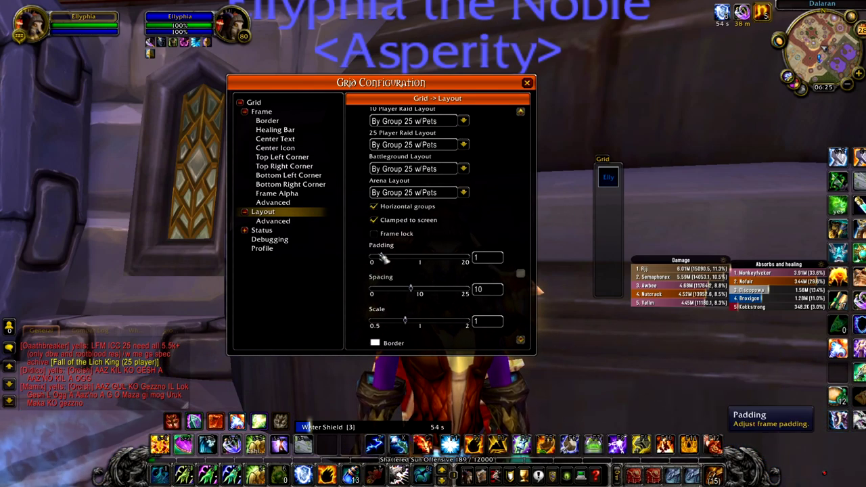
{"action": "left_click_drag", "start_coordinate": [383, 258], "coordinate": [384, 258]}
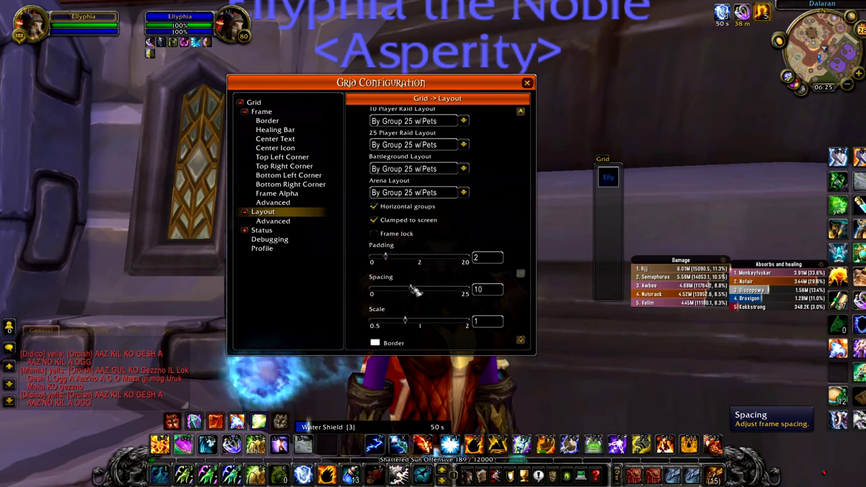
{"action": "left_click_drag", "start_coordinate": [415, 290], "coordinate": [342, 291]}
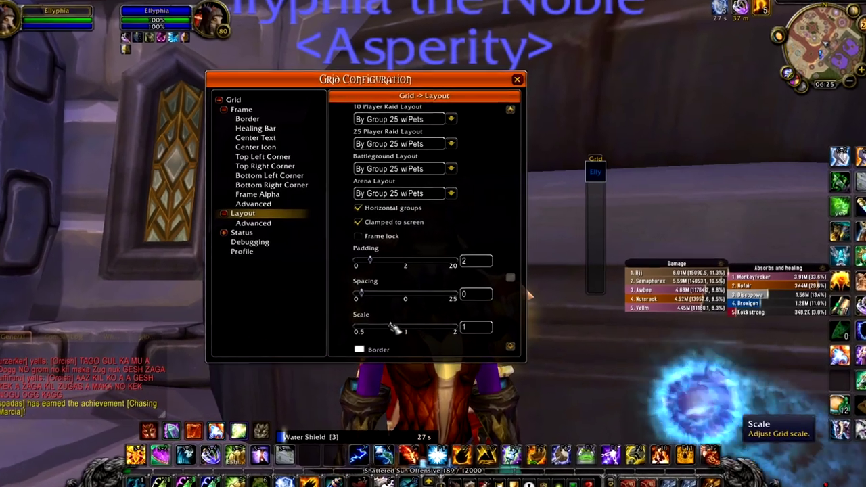
Set the Grid scale to 1.2 after testing values up to 2.
{"action": "mouse_move", "coordinate": [396, 330]}
{"action": "left_mouse_down"}
{"action": "mouse_move", "coordinate": [444, 330]}
{"action": "mouse_move", "coordinate": [385, 329]}
{"action": "left_mouse_up"}
{"action": "left_click_drag", "start_coordinate": [316, 353], "coordinate": [445, 382]}
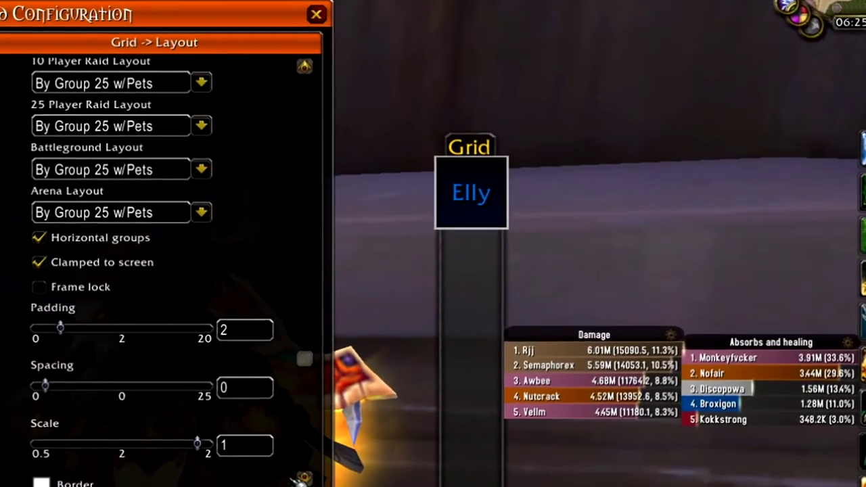
{"action": "left_click_drag", "start_coordinate": [197, 444], "coordinate": [122, 446]}
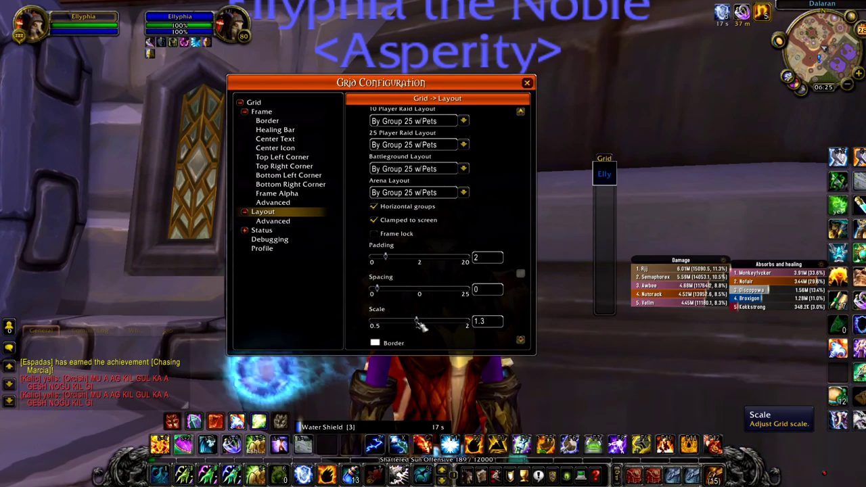
{"action": "left_click_drag", "start_coordinate": [416, 320], "coordinate": [411, 321]}
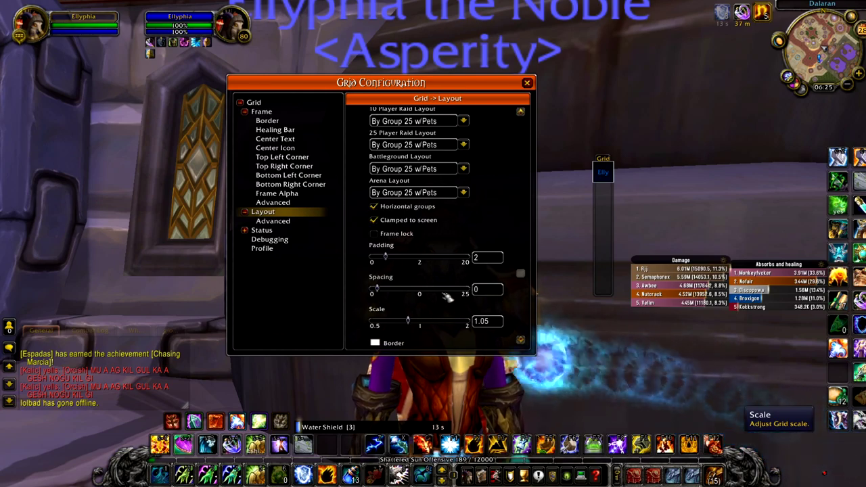
{"action": "left_click_drag", "start_coordinate": [420, 323], "coordinate": [425, 323]}
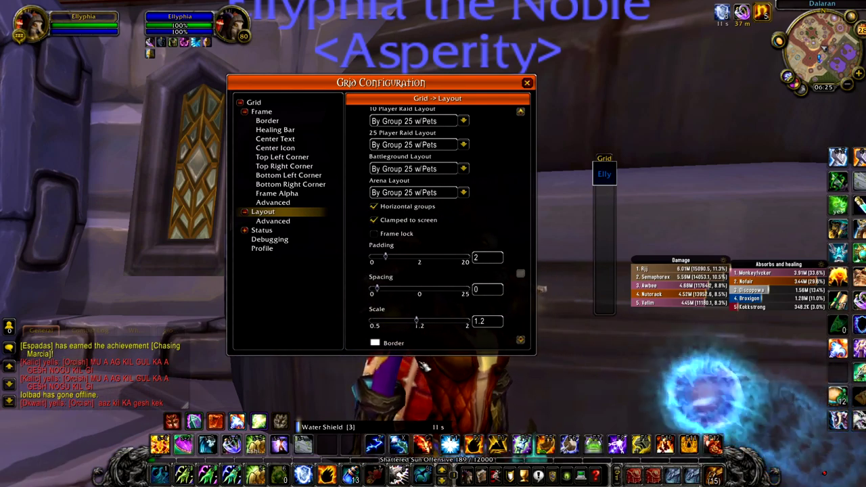
{"action": "scroll", "coordinate": [467, 290], "scroll_direction": "down", "scroll_amount": 1}
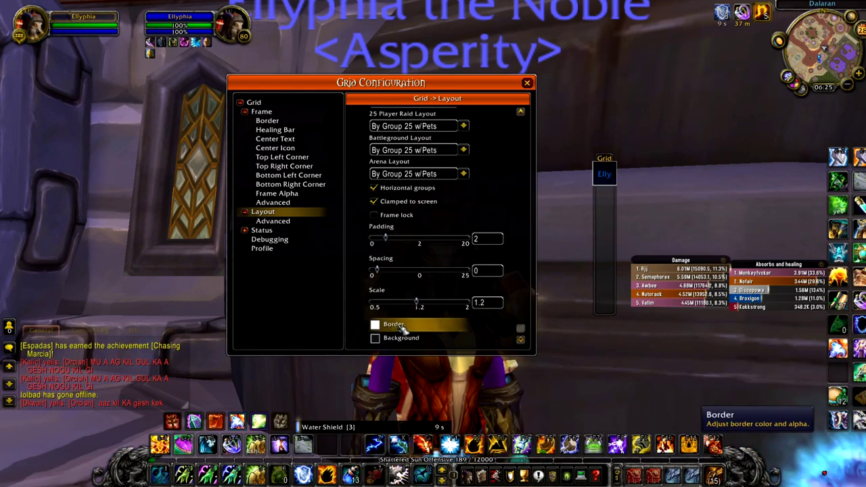
Make the Grid frame background transparent by lowering its colour opacity.
{"action": "left_click", "coordinate": [419, 329]}
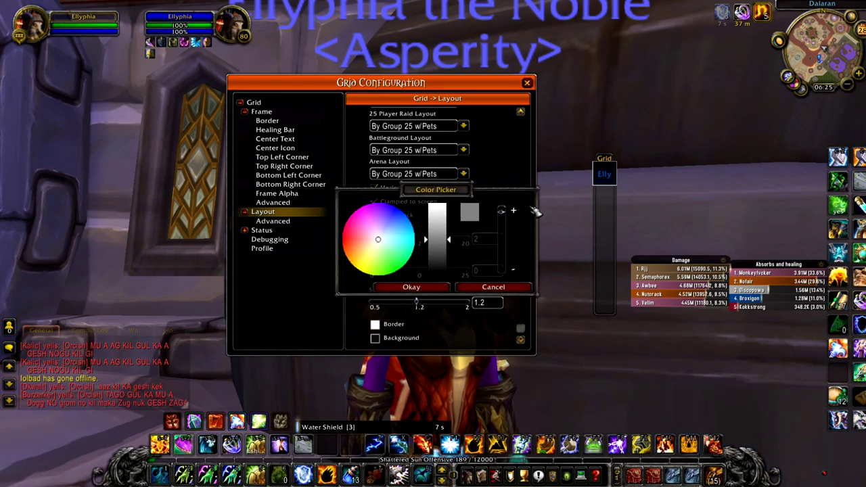
{"action": "left_click", "coordinate": [493, 287]}
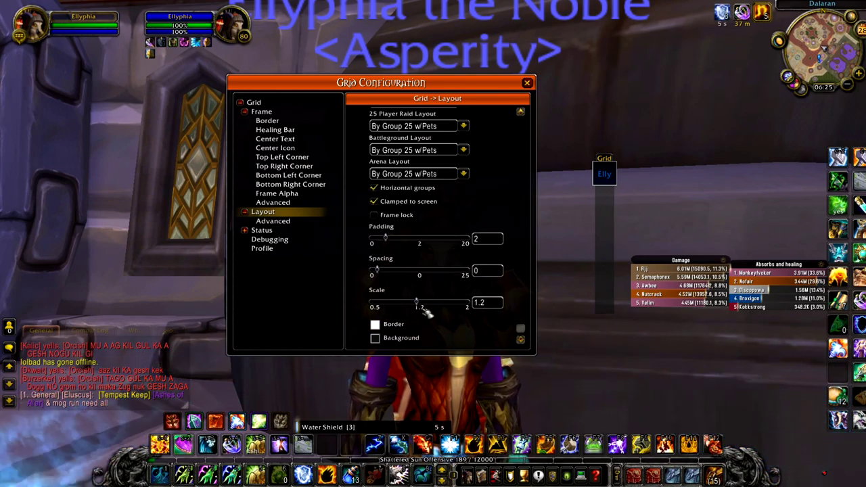
{"action": "left_click", "coordinate": [399, 338]}
{"action": "left_click_drag", "start_coordinate": [501, 241], "coordinate": [505, 267]}
{"action": "left_click", "coordinate": [431, 289]}
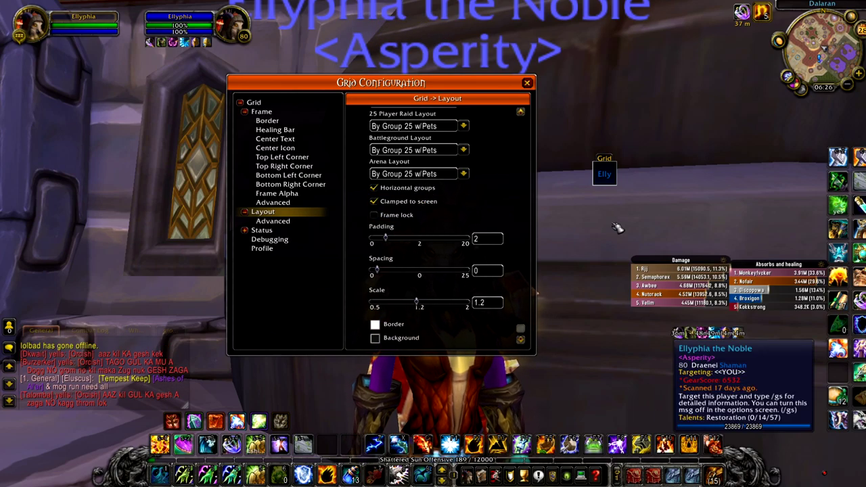
Recheck the background colour settings and go to the advanced layout settings.
{"action": "left_click", "coordinate": [520, 328]}
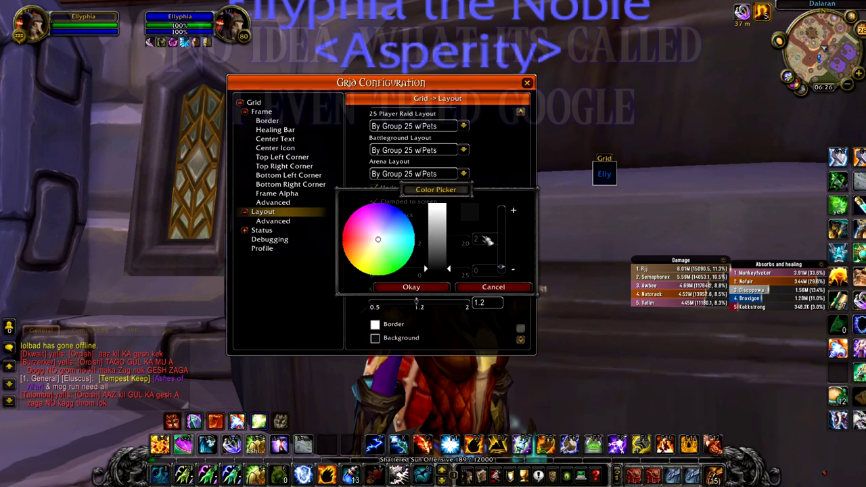
{"action": "left_click", "coordinate": [430, 290]}
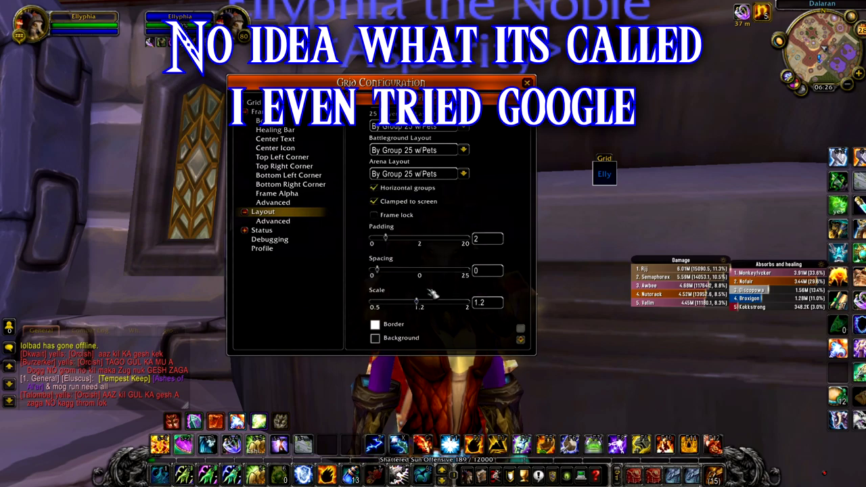
{"action": "left_click", "coordinate": [303, 222]}
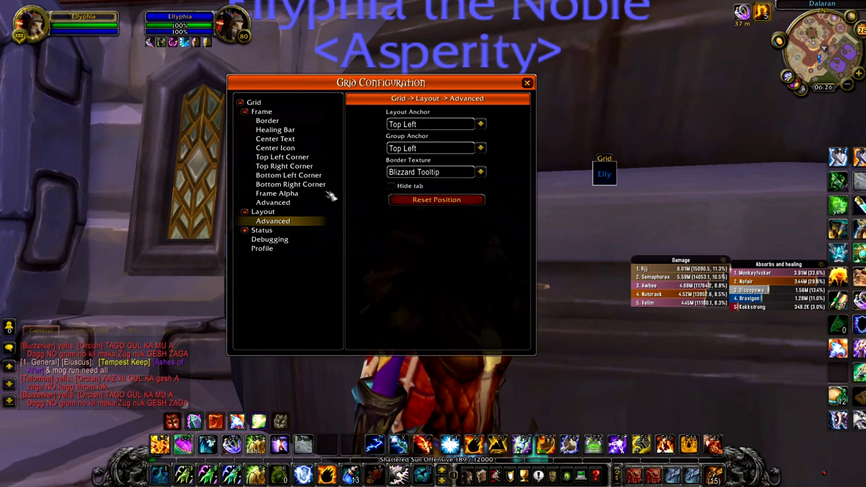
Go to the Frame settings and then to Frame > Advanced.
{"action": "left_click", "coordinate": [285, 113]}
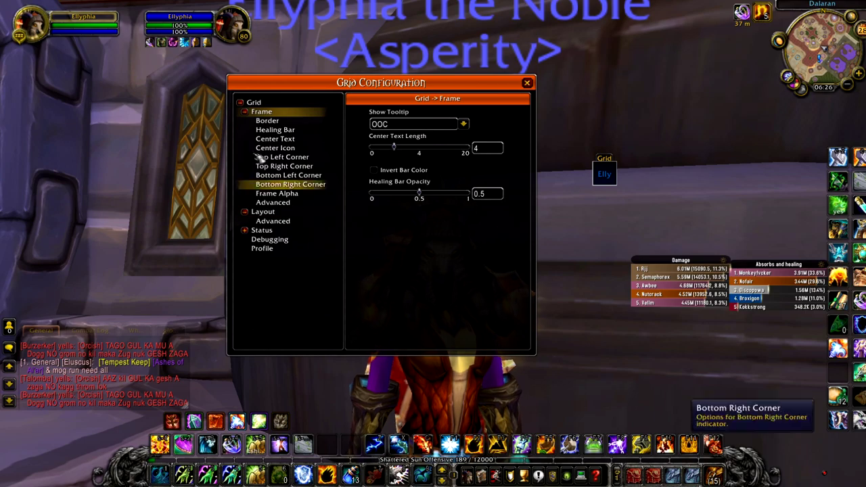
{"action": "left_click", "coordinate": [269, 204]}
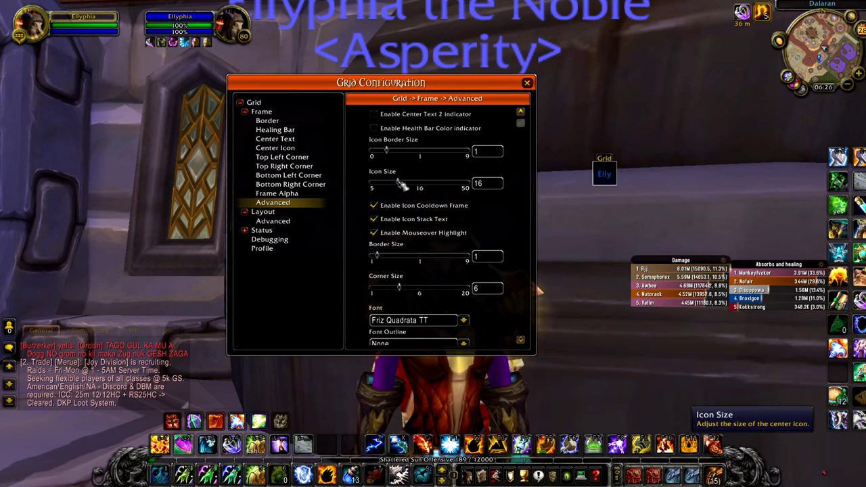
Preview a border size of 7 on your own frame, then return it to 1.
{"action": "scroll", "coordinate": [406, 193], "scroll_direction": "down", "scroll_amount": 1}
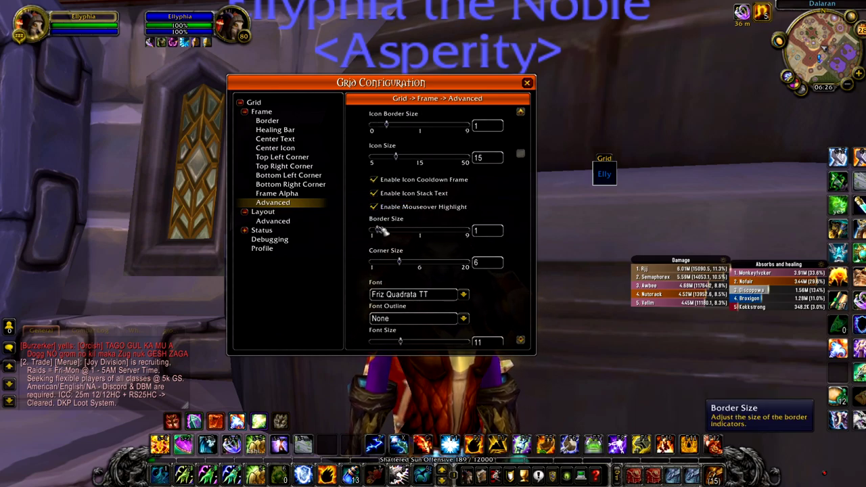
{"action": "left_click_drag", "start_coordinate": [436, 230], "coordinate": [442, 230]}
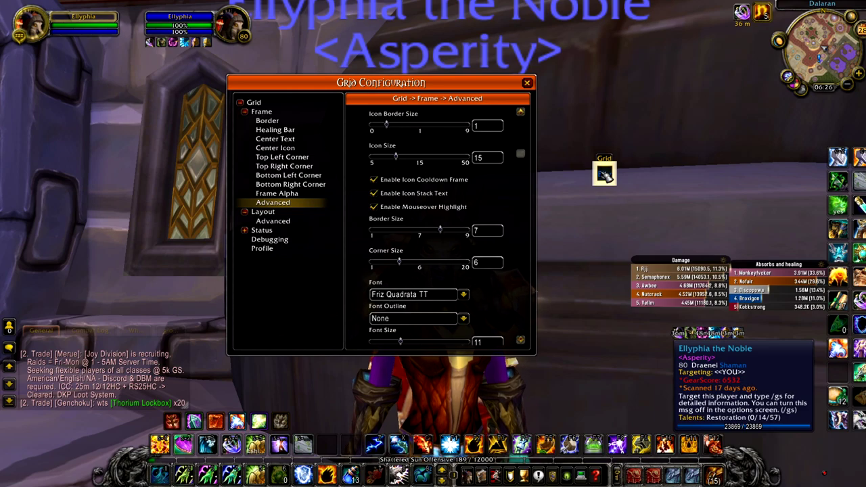
{"action": "left_click", "coordinate": [589, 213]}
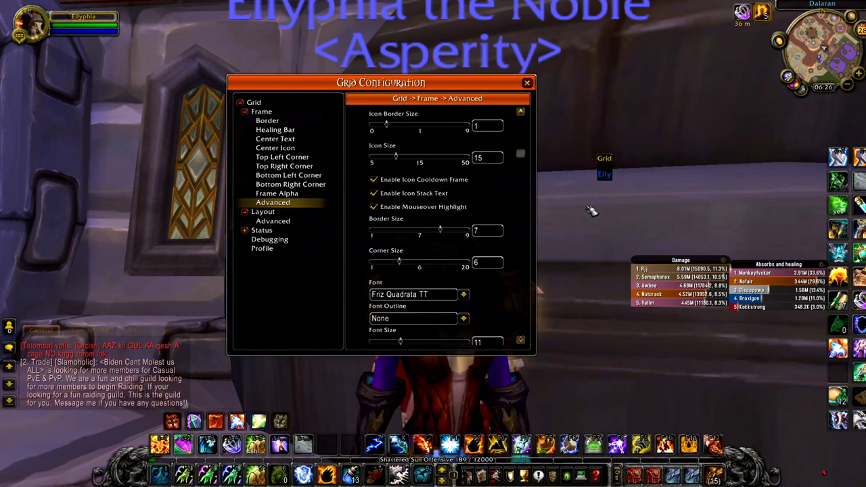
{"action": "left_click", "coordinate": [605, 174]}
{"action": "left_click", "coordinate": [601, 215]}
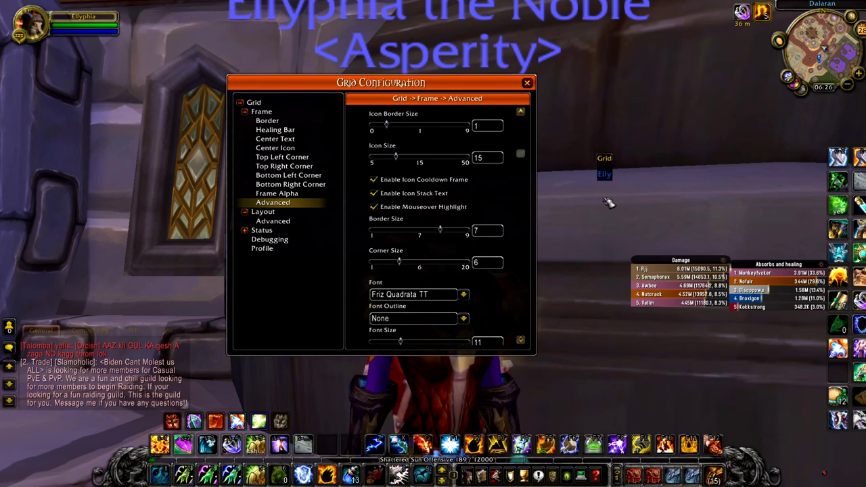
{"action": "left_click", "coordinate": [605, 174]}
{"action": "left_click", "coordinate": [602, 234]}
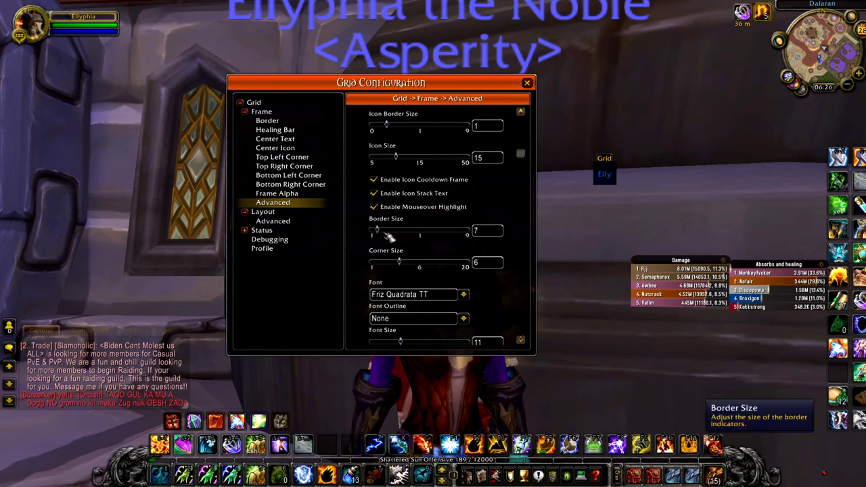
{"action": "left_click", "coordinate": [604, 174]}
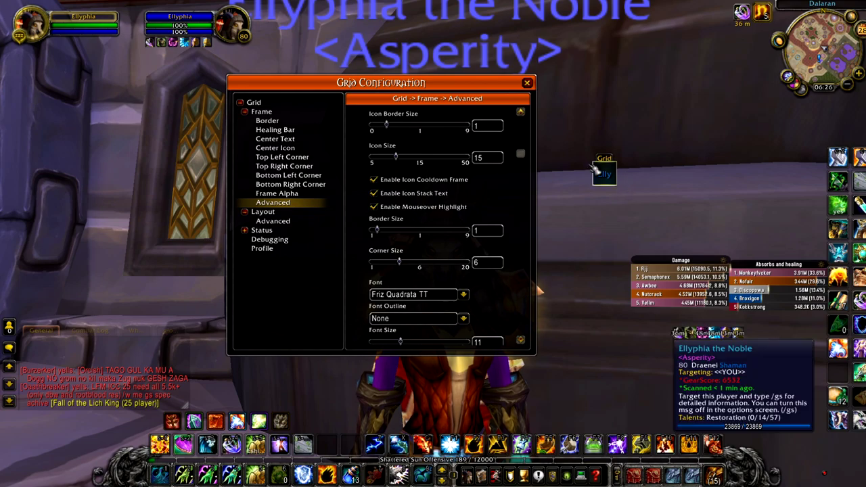
{"action": "left_click", "coordinate": [588, 207]}
Set corner indicator size to 8 and frame font size to 12.
{"action": "left_click_drag", "start_coordinate": [404, 264], "coordinate": [414, 267]}
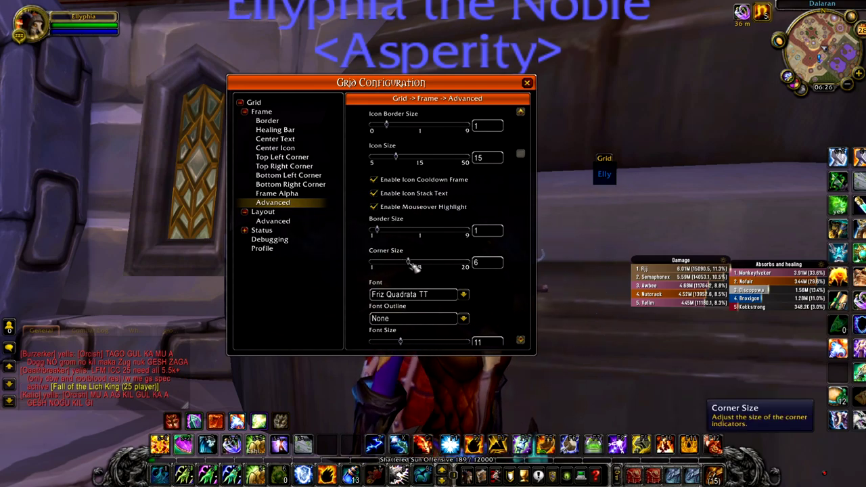
{"action": "scroll", "coordinate": [498, 272], "scroll_direction": "down", "scroll_amount": 3}
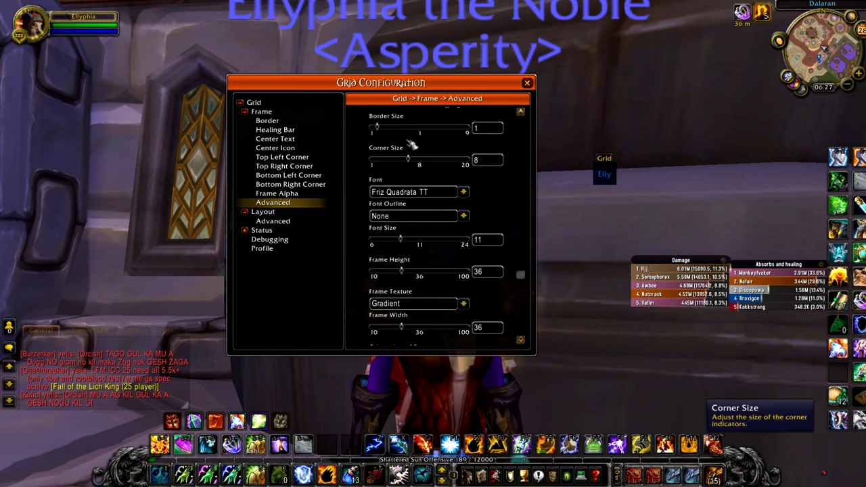
{"action": "scroll", "coordinate": [411, 140], "scroll_direction": "up", "scroll_amount": 4}
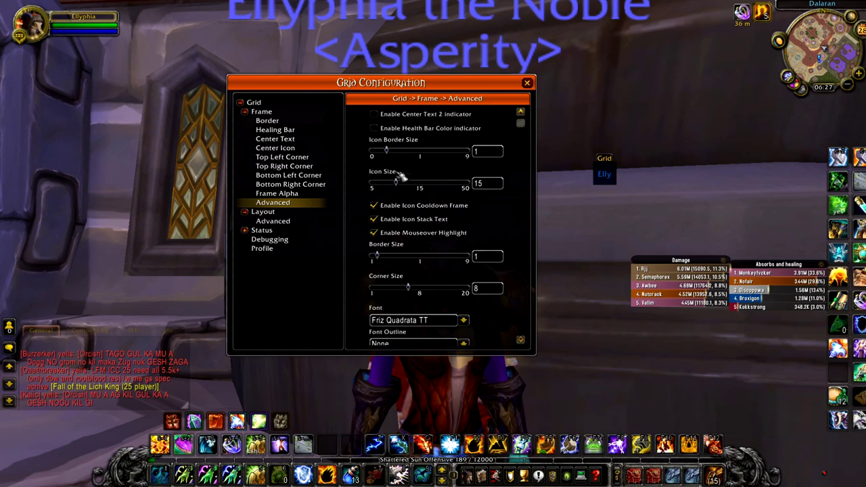
{"action": "scroll", "coordinate": [474, 237], "scroll_direction": "down", "scroll_amount": 3}
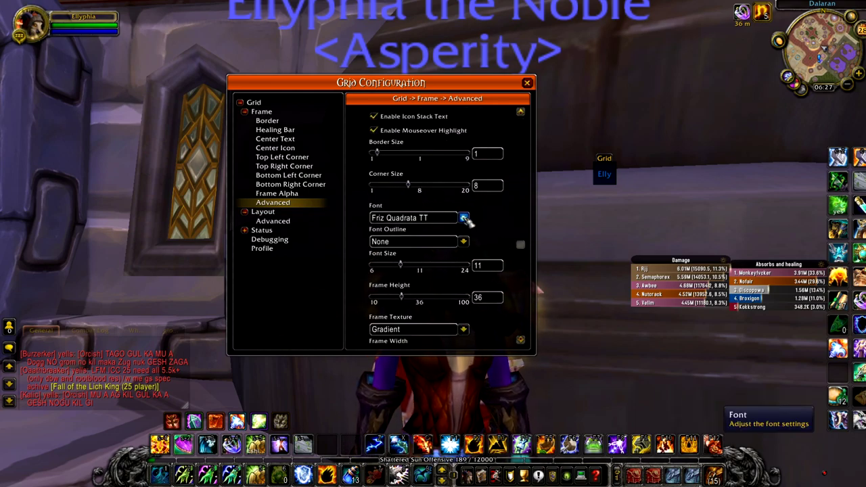
{"action": "scroll", "coordinate": [465, 224], "scroll_direction": "down", "scroll_amount": 2}
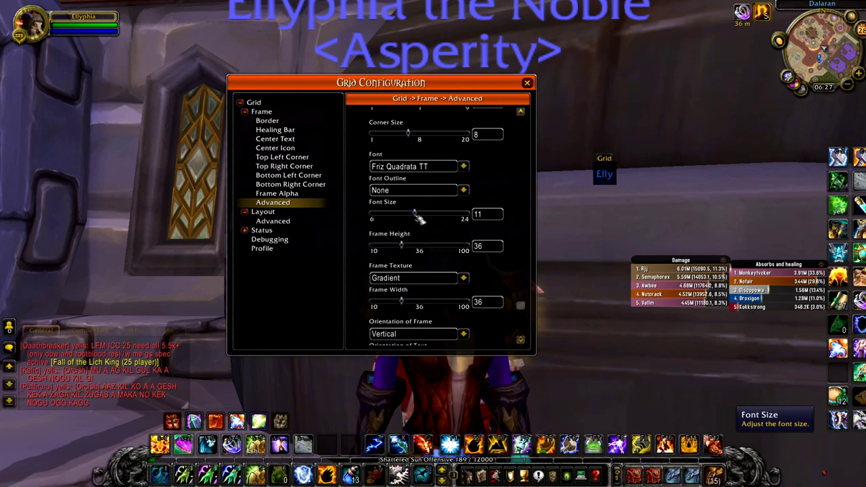
{"action": "scroll", "coordinate": [414, 217], "scroll_direction": "up", "scroll_amount": 1}
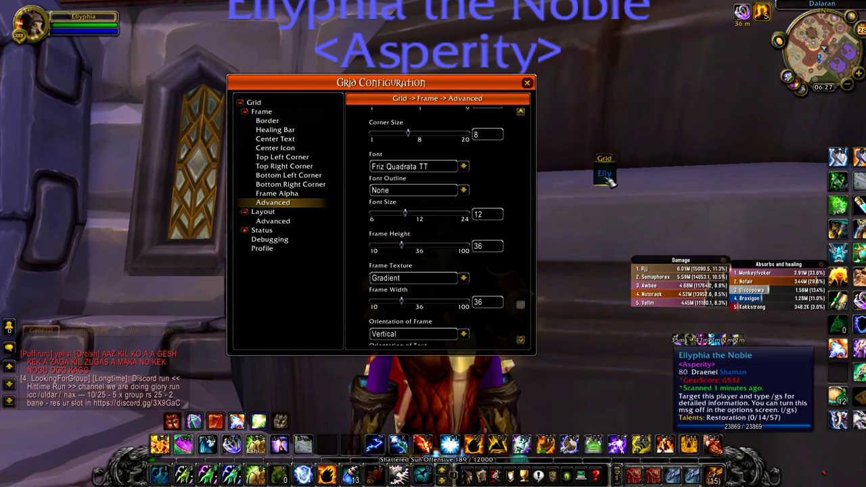
{"action": "scroll", "coordinate": [474, 196], "scroll_direction": "up", "scroll_amount": 5}
{"action": "scroll", "coordinate": [482, 214], "scroll_direction": "up", "scroll_amount": 1}
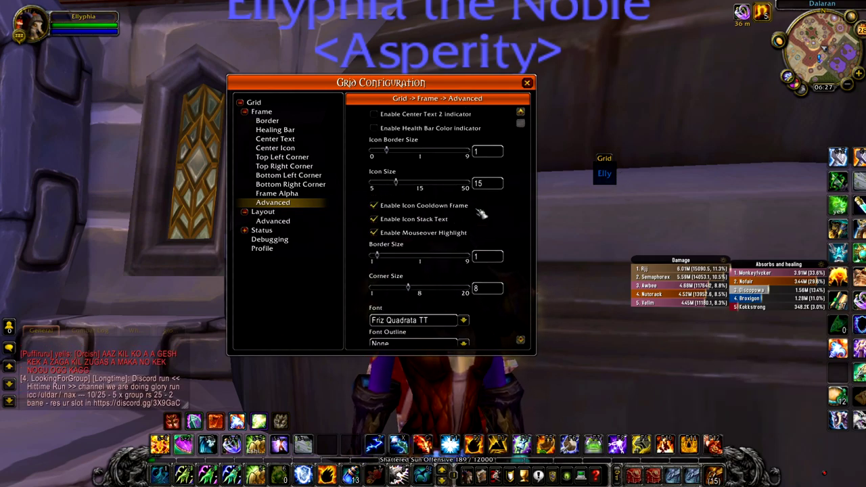
{"action": "left_click", "coordinate": [285, 114]}
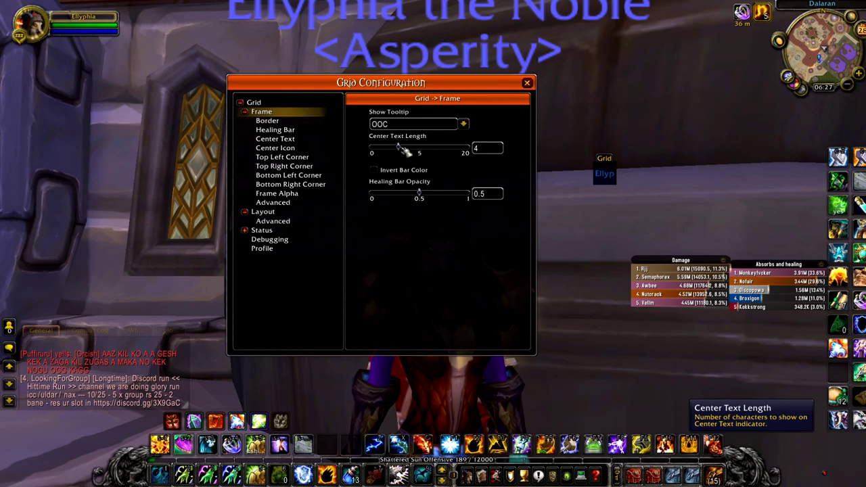
Set Center Text Length to 8, then return to Frame > Advanced.
{"action": "left_click", "coordinate": [418, 150]}
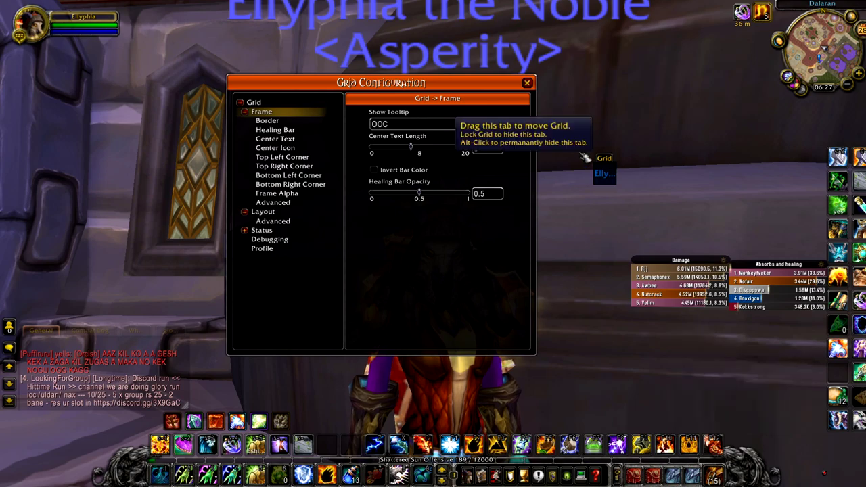
{"action": "left_click_drag", "start_coordinate": [404, 137], "coordinate": [412, 146]}
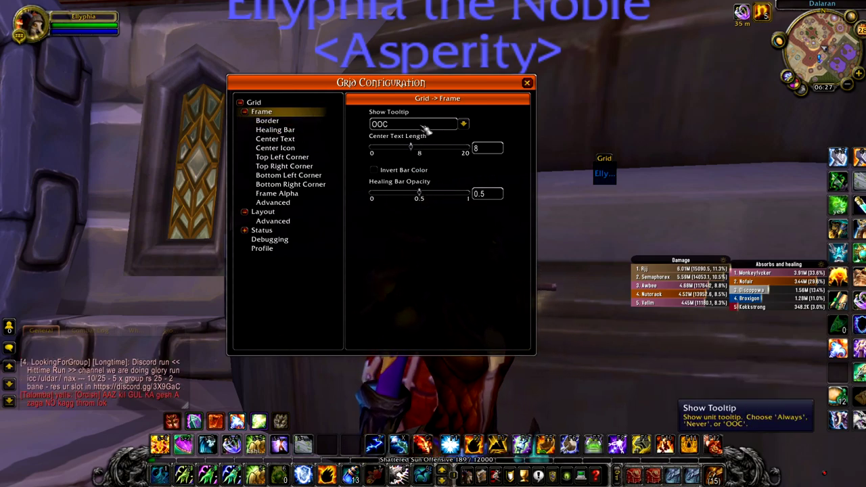
{"action": "left_click", "coordinate": [292, 204]}
Move the Grid frame lower on screen.
{"action": "scroll", "coordinate": [420, 217], "scroll_direction": "down", "scroll_amount": 6}
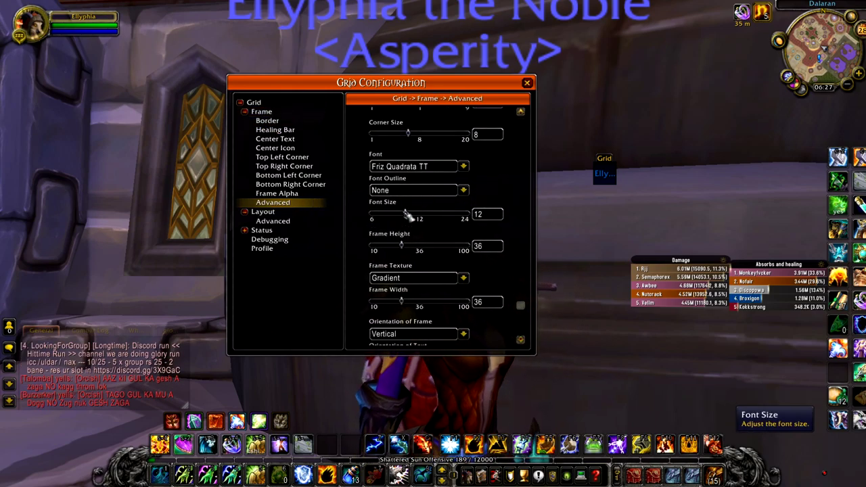
{"action": "scroll", "coordinate": [483, 233], "scroll_direction": "up", "scroll_amount": 1}
{"action": "left_click_drag", "start_coordinate": [604, 166], "coordinate": [599, 323]}
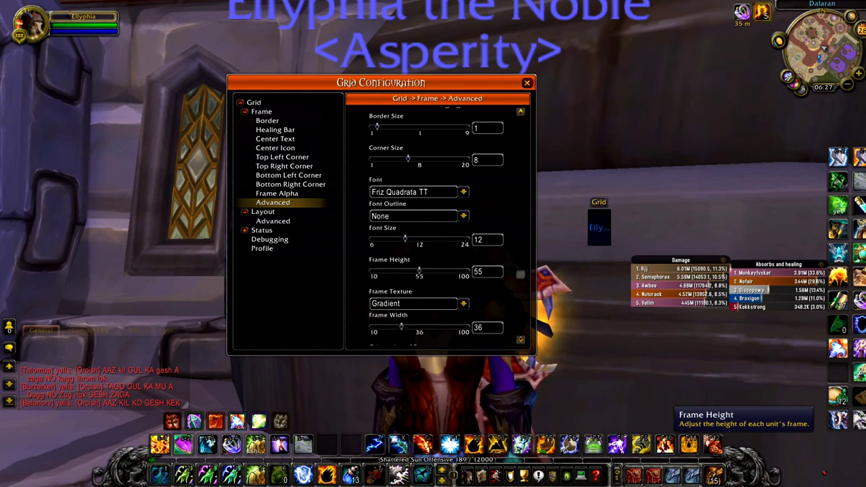
{"action": "left_click_drag", "start_coordinate": [610, 199], "coordinate": [612, 247]}
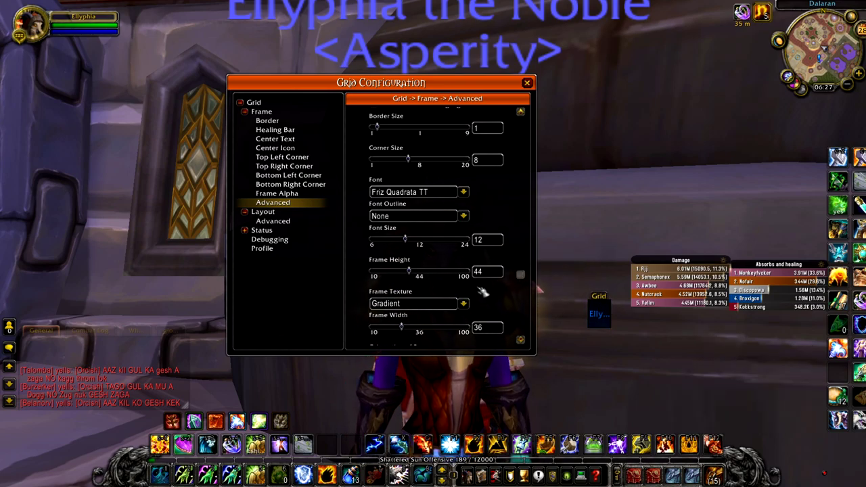
Make unit frames 44 tall and 58 wide with Horizontal frame orientation.
{"action": "scroll", "coordinate": [482, 291], "scroll_direction": "down", "scroll_amount": 2}
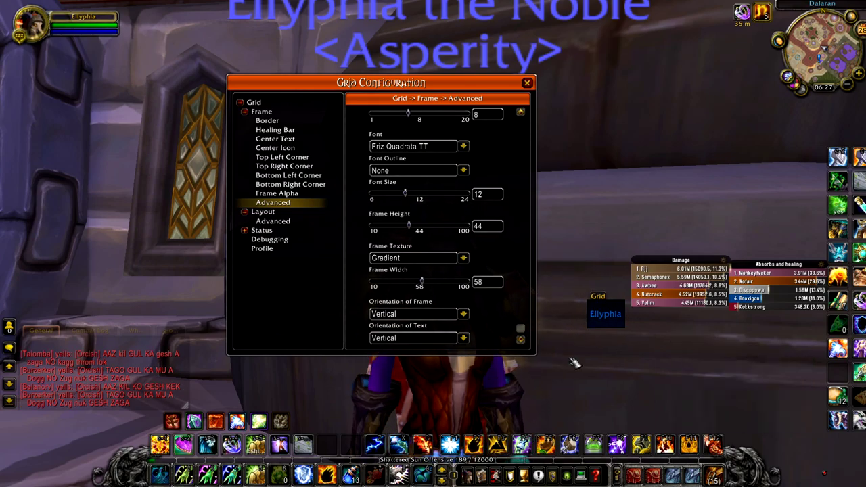
{"action": "left_click", "coordinate": [465, 315]}
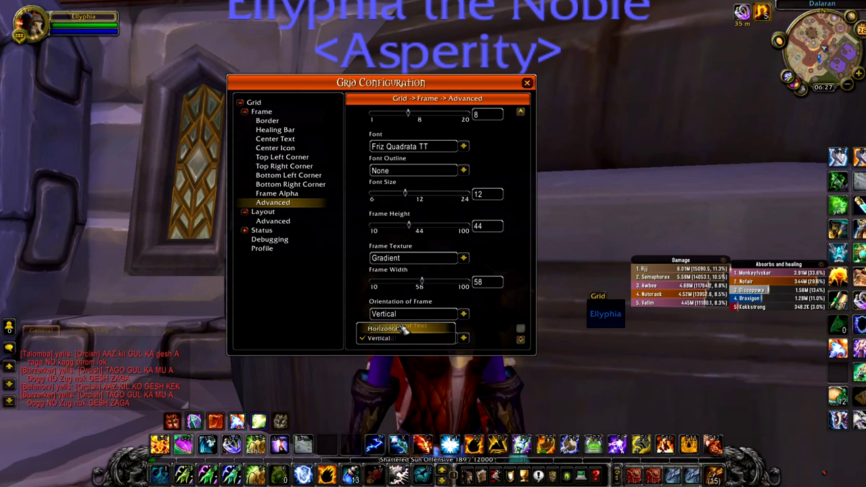
{"action": "left_click", "coordinate": [464, 338]}
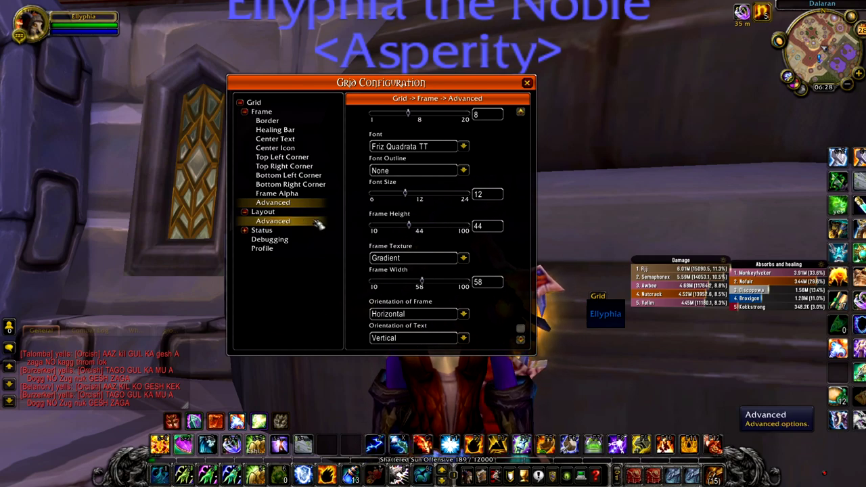
{"action": "scroll", "coordinate": [450, 287], "scroll_direction": "up", "scroll_amount": 3}
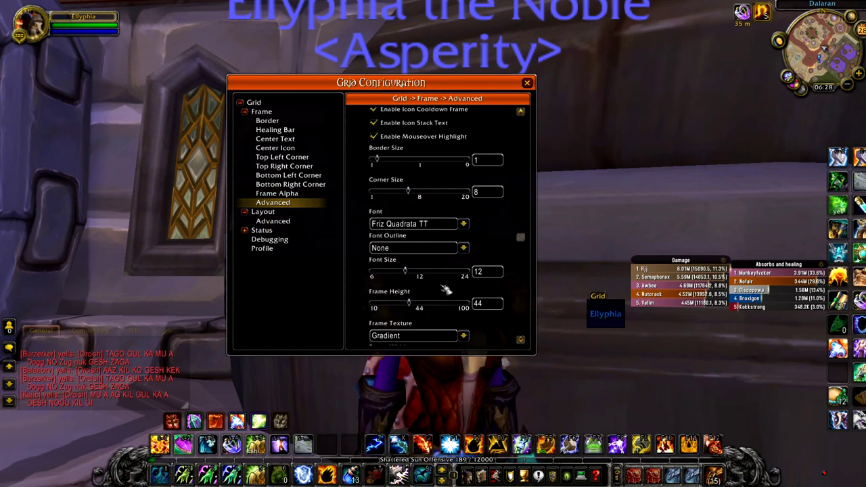
{"action": "scroll", "coordinate": [446, 290], "scroll_direction": "up", "scroll_amount": 3}
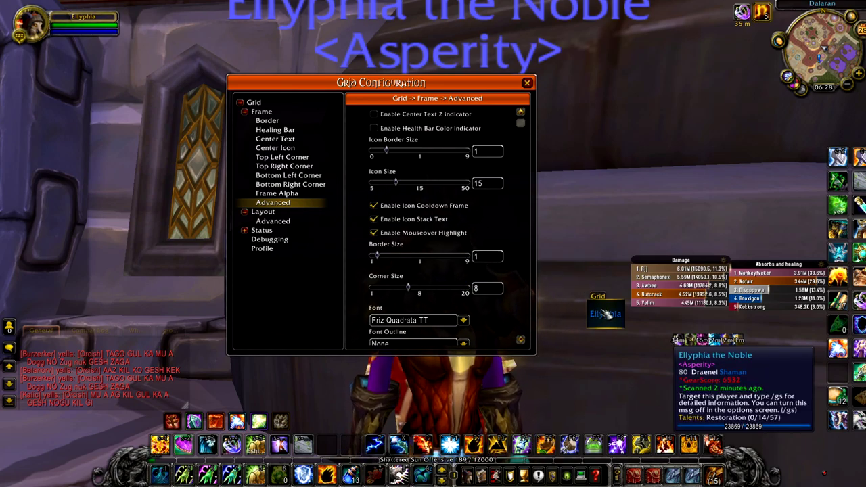
Move the configuration window to the upper left and remove low mana warning from the border.
{"action": "left_click_drag", "start_coordinate": [449, 89], "coordinate": [268, 81]}
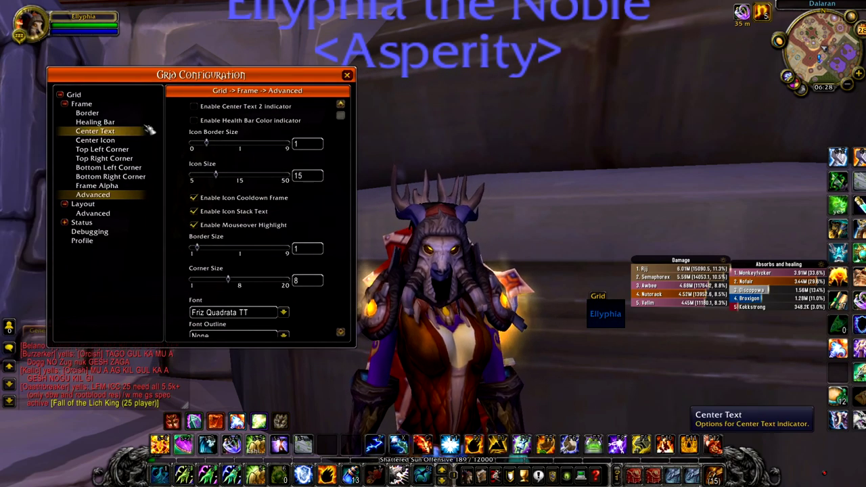
{"action": "left_click", "coordinate": [86, 113]}
{"action": "scroll", "coordinate": [312, 150], "scroll_direction": "down", "scroll_amount": 5}
{"action": "scroll", "coordinate": [311, 150], "scroll_direction": "down", "scroll_amount": 5}
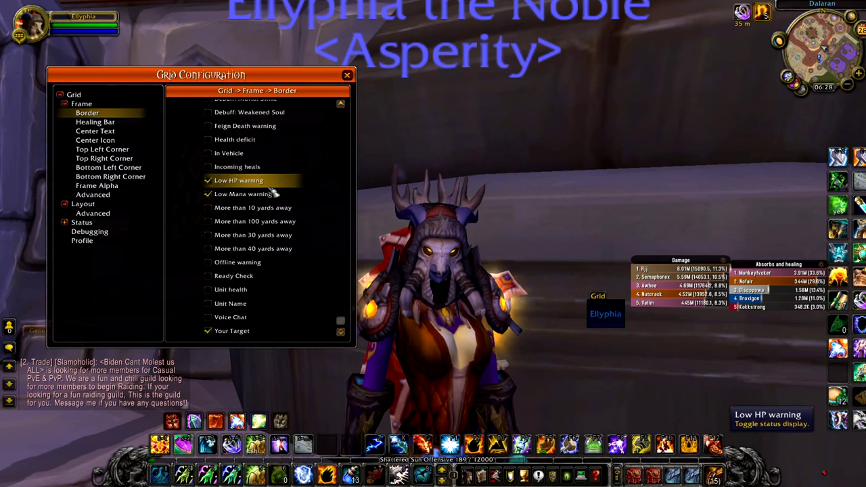
{"action": "left_click", "coordinate": [268, 193]}
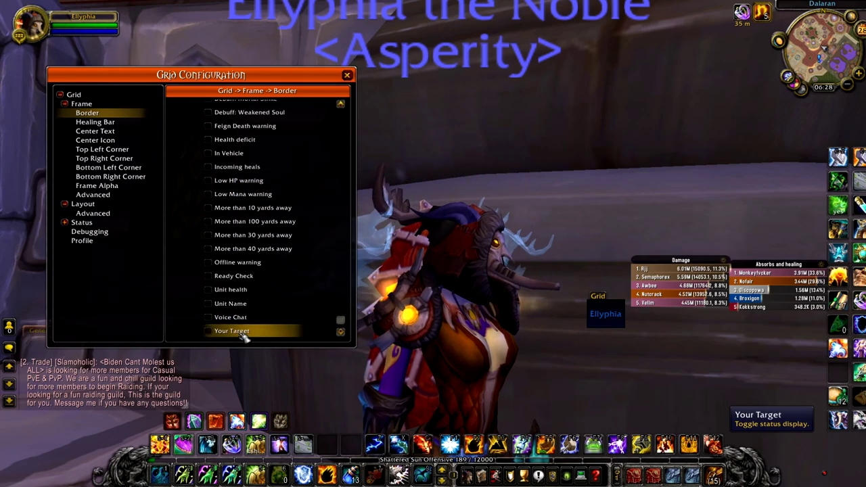
{"action": "left_click", "coordinate": [94, 122]}
{"action": "scroll", "coordinate": [265, 182], "scroll_direction": "down", "scroll_amount": 4}
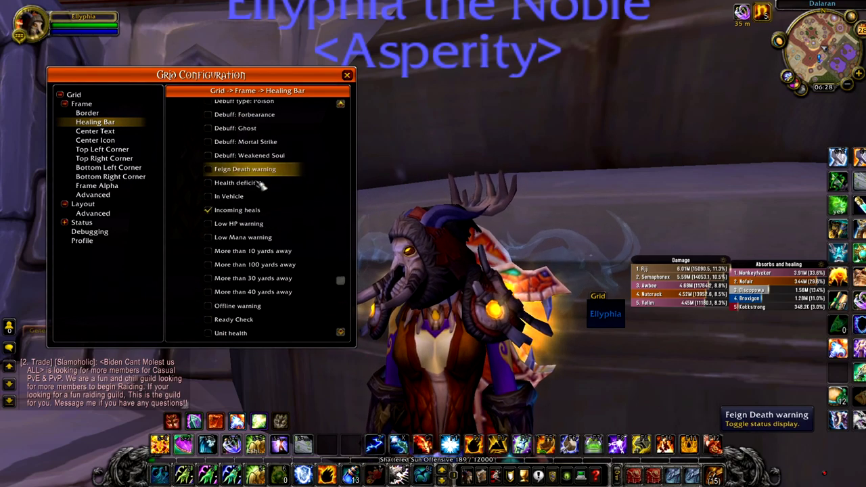
{"action": "scroll", "coordinate": [268, 237], "scroll_direction": "down", "scroll_amount": 3}
Remove Feign Death, Debuff: Ghost, Health deficit and Incoming heals from the center text.
{"action": "left_click", "coordinate": [103, 132]}
{"action": "scroll", "coordinate": [242, 170], "scroll_direction": "down", "scroll_amount": 5}
{"action": "left_click", "coordinate": [248, 122]}
{"action": "left_click", "coordinate": [237, 205]}
{"action": "left_click", "coordinate": [249, 260]}
{"action": "left_click", "coordinate": [237, 286]}
{"action": "scroll", "coordinate": [237, 286], "scroll_direction": "down", "scroll_amount": 3}
Stop Curse, Disease and Magic debuffs showing in the center icon.
{"action": "left_click", "coordinate": [95, 141]}
{"action": "scroll", "coordinate": [239, 159], "scroll_direction": "up", "scroll_amount": 5}
{"action": "left_click", "coordinate": [237, 239]}
{"action": "left_click", "coordinate": [237, 252]}
{"action": "left_click", "coordinate": [237, 266]}
{"action": "scroll", "coordinate": [237, 255], "scroll_direction": "down", "scroll_amount": 8}
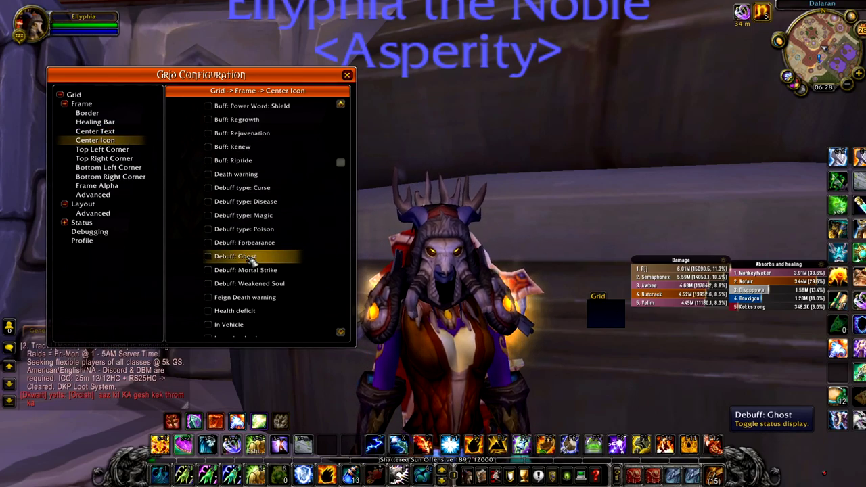
Review the top corners and remove Incoming heals from the bottom-left corner.
{"action": "left_click", "coordinate": [102, 149]}
{"action": "scroll", "coordinate": [252, 189], "scroll_direction": "down", "scroll_amount": 2}
{"action": "scroll", "coordinate": [242, 125], "scroll_direction": "up", "scroll_amount": 2}
{"action": "scroll", "coordinate": [269, 201], "scroll_direction": "down", "scroll_amount": 2}
{"action": "scroll", "coordinate": [269, 202], "scroll_direction": "down", "scroll_amount": 6}
{"action": "left_click", "coordinate": [122, 159]}
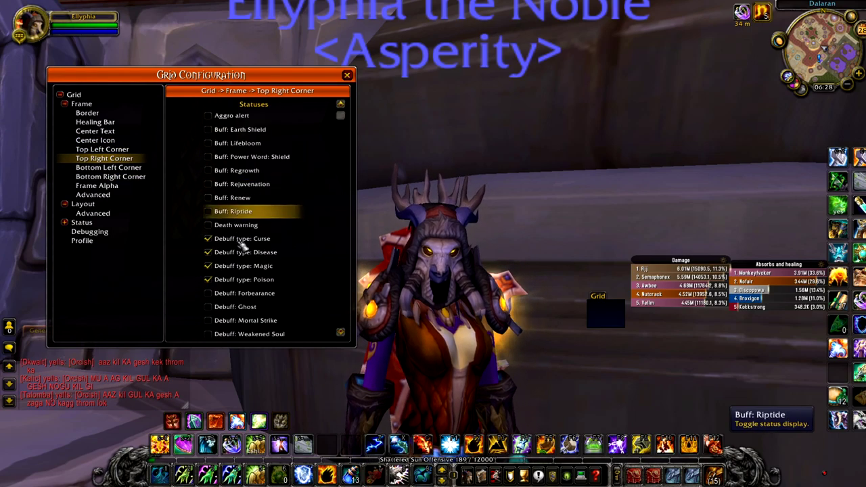
{"action": "scroll", "coordinate": [251, 284], "scroll_direction": "down", "scroll_amount": 8}
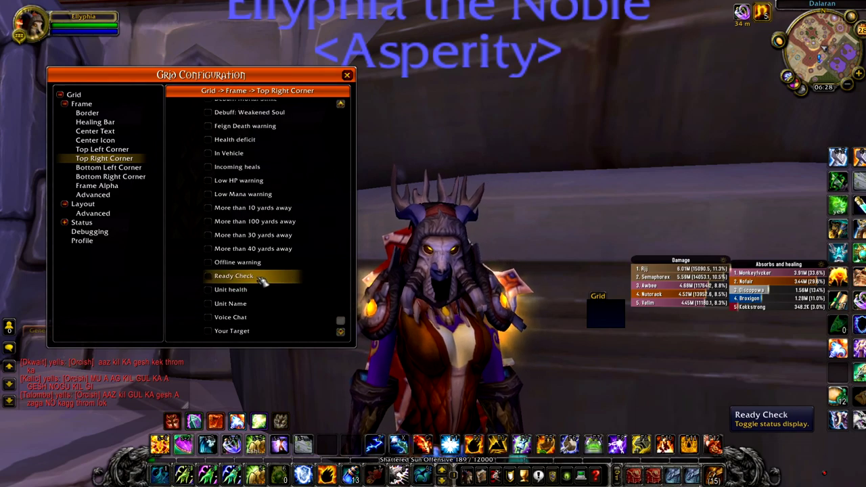
{"action": "left_click", "coordinate": [108, 167]}
{"action": "scroll", "coordinate": [270, 203], "scroll_direction": "down", "scroll_amount": 5}
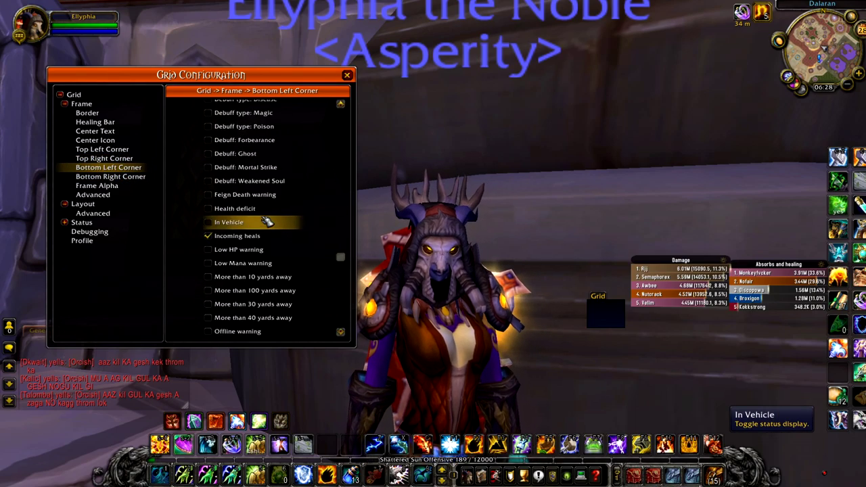
{"action": "left_click", "coordinate": [235, 238]}
{"action": "scroll", "coordinate": [271, 257], "scroll_direction": "down", "scroll_amount": 5}
Remove More than 100 yards and More than 30 yards away from Frame Alpha.
{"action": "left_click", "coordinate": [122, 178]}
{"action": "scroll", "coordinate": [276, 198], "scroll_direction": "down", "scroll_amount": 8}
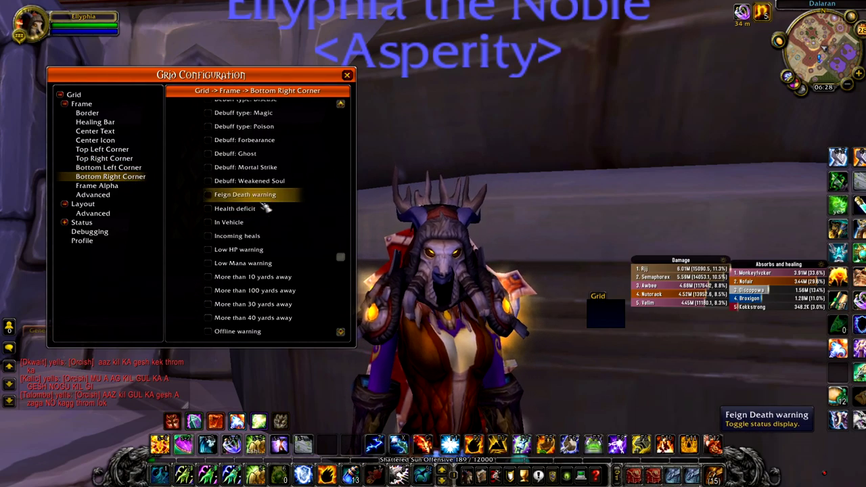
{"action": "left_click", "coordinate": [133, 187]}
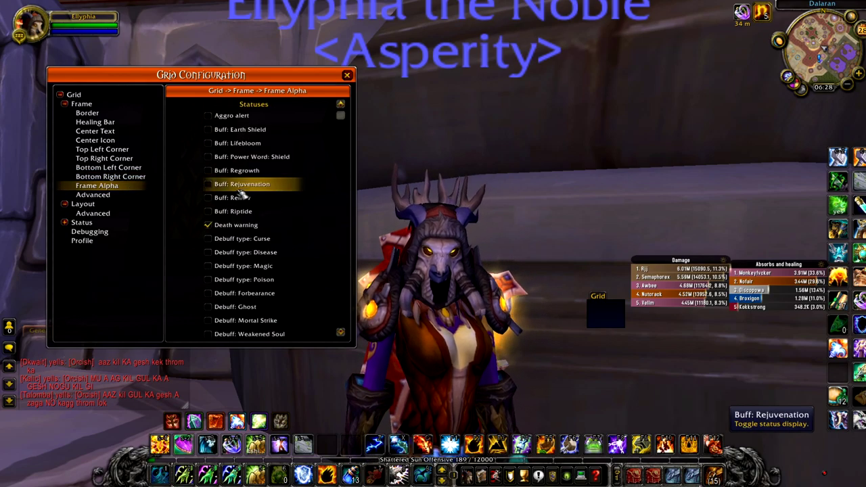
{"action": "scroll", "coordinate": [232, 228], "scroll_direction": "down", "scroll_amount": 5}
{"action": "scroll", "coordinate": [277, 239], "scroll_direction": "down", "scroll_amount": 3}
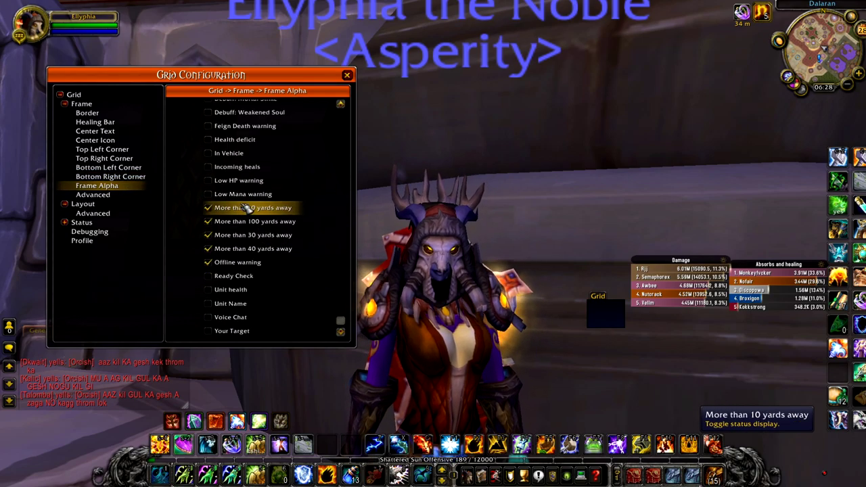
{"action": "left_click", "coordinate": [223, 222]}
{"action": "left_click", "coordinate": [230, 235]}
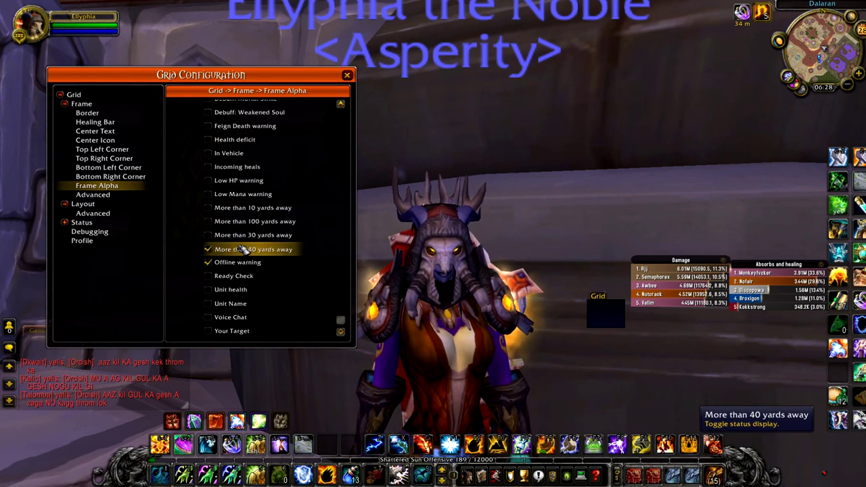
{"action": "left_click", "coordinate": [139, 194]}
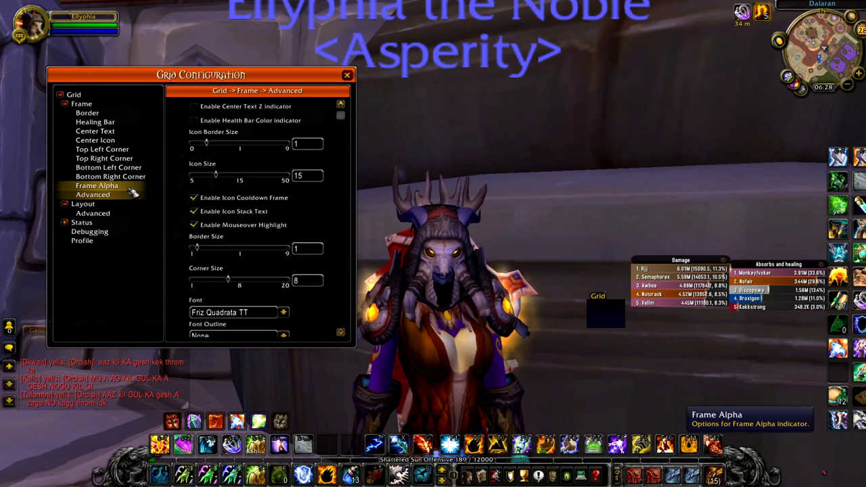
Target yourself via your raid frame and enable Unit Name for the center text.
{"action": "left_click", "coordinate": [136, 186]}
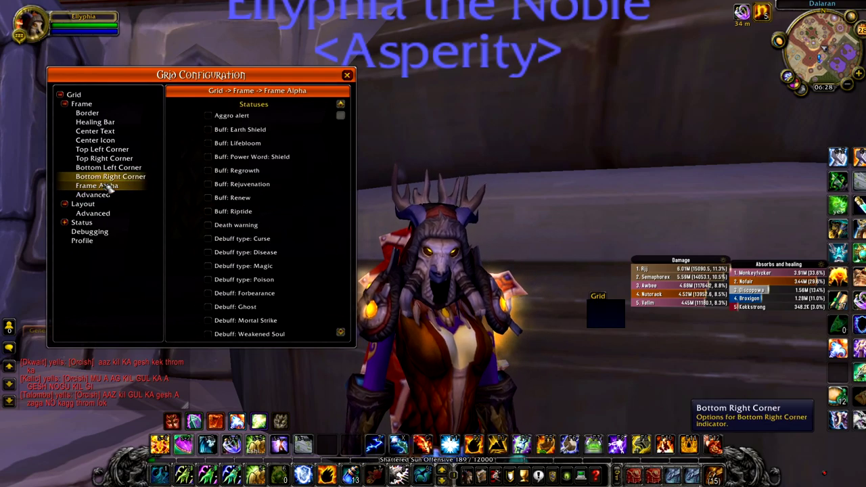
{"action": "scroll", "coordinate": [286, 218], "scroll_direction": "down", "scroll_amount": 5}
{"action": "scroll", "coordinate": [287, 218], "scroll_direction": "down", "scroll_amount": 1}
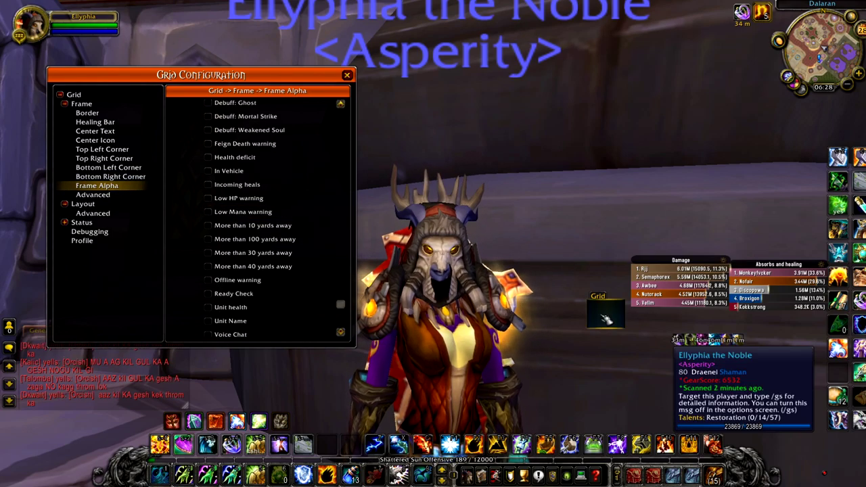
{"action": "left_click", "coordinate": [613, 311]}
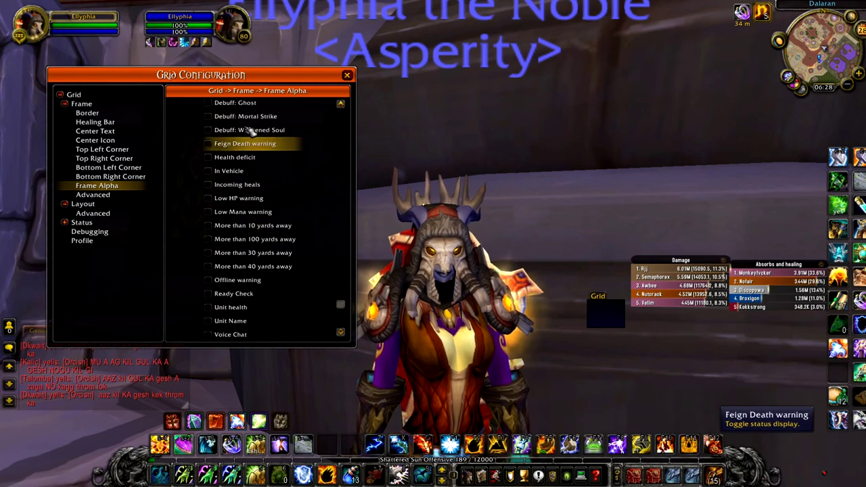
{"action": "scroll", "coordinate": [254, 233], "scroll_direction": "down", "scroll_amount": 1}
{"action": "left_click", "coordinate": [228, 304]}
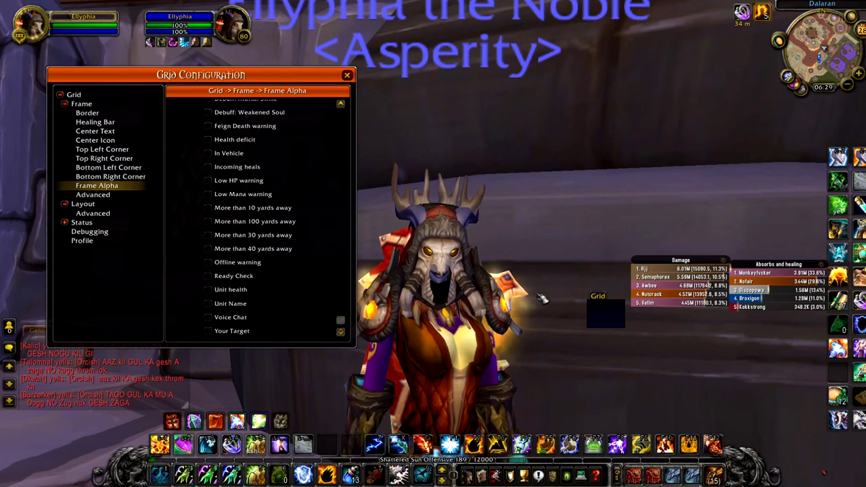
Recheck the center icon and text options, return to Frame Alpha, and open the spellbook.
{"action": "left_click", "coordinate": [142, 141]}
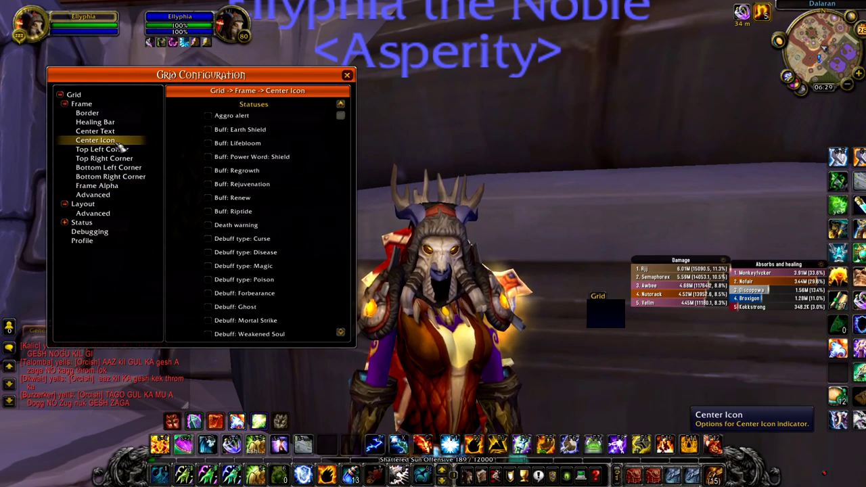
{"action": "left_click", "coordinate": [117, 134]}
{"action": "scroll", "coordinate": [286, 271], "scroll_direction": "down", "scroll_amount": 5}
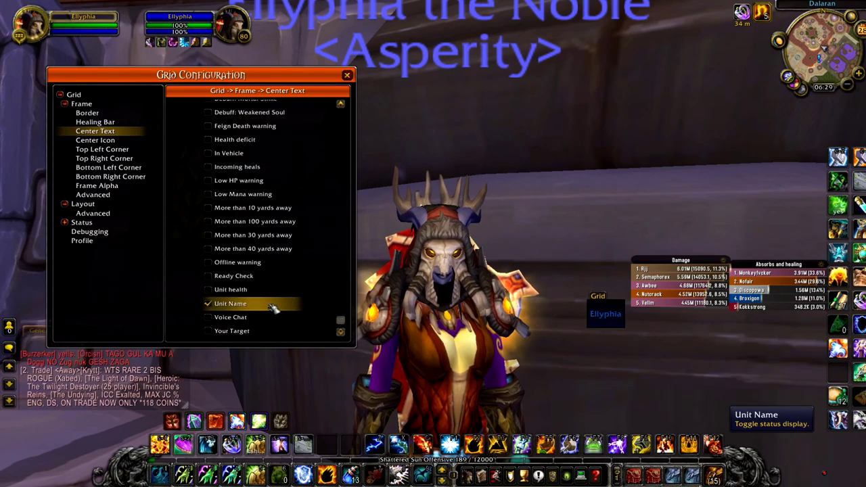
{"action": "left_click", "coordinate": [97, 186]}
{"action": "scroll", "coordinate": [271, 217], "scroll_direction": "down", "scroll_amount": 5}
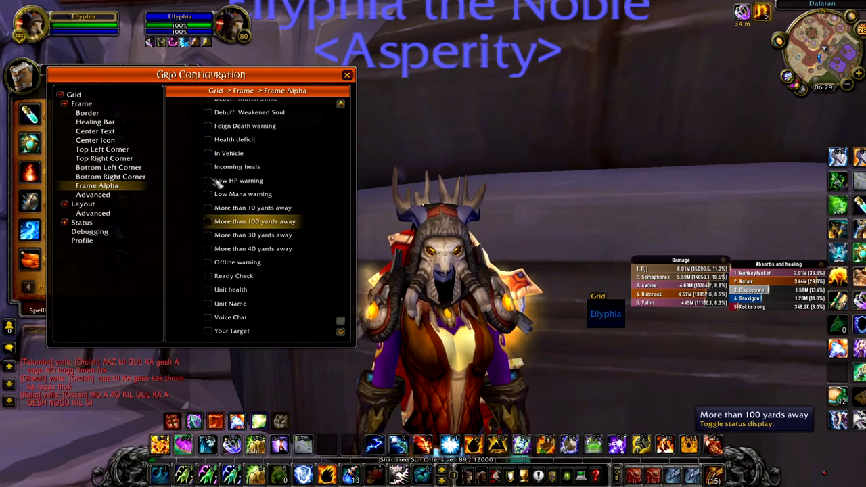
{"action": "key", "text": "p"}
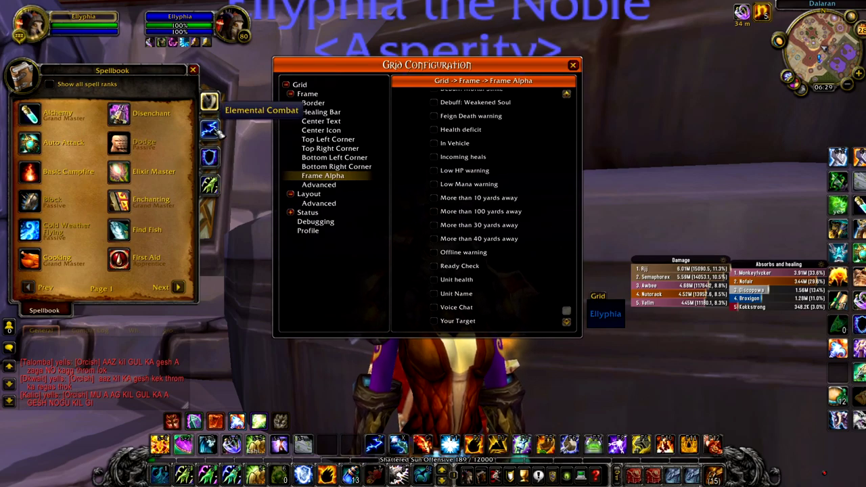
Browse the Elemental Combat, Enhancement and Restoration spell tabs in the Spellbook.
{"action": "left_click", "coordinate": [211, 130]}
{"action": "left_click", "coordinate": [211, 157]}
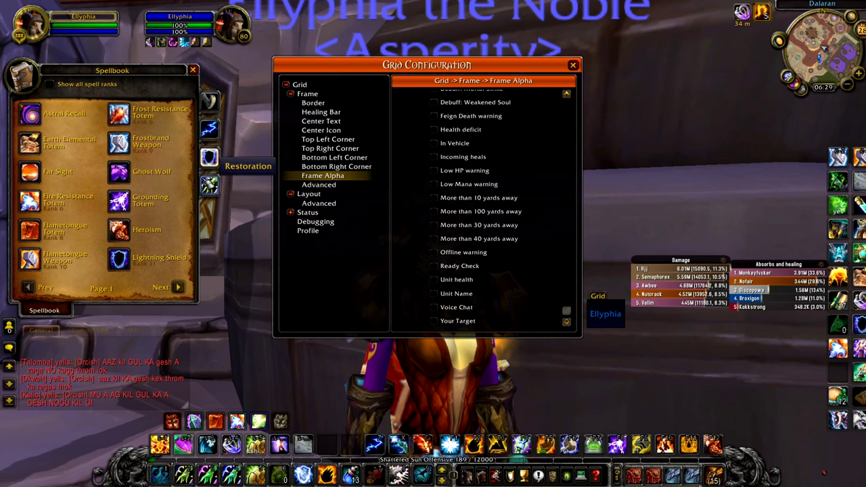
{"action": "left_click", "coordinate": [212, 184]}
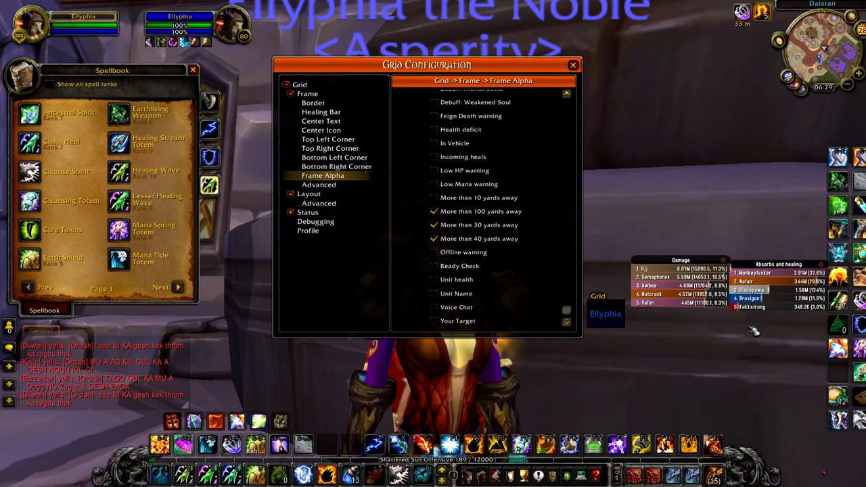
Show the Bottom Right Corner statuses and move the Grid Configuration window left over the spellbook.
{"action": "left_click", "coordinate": [362, 173]}
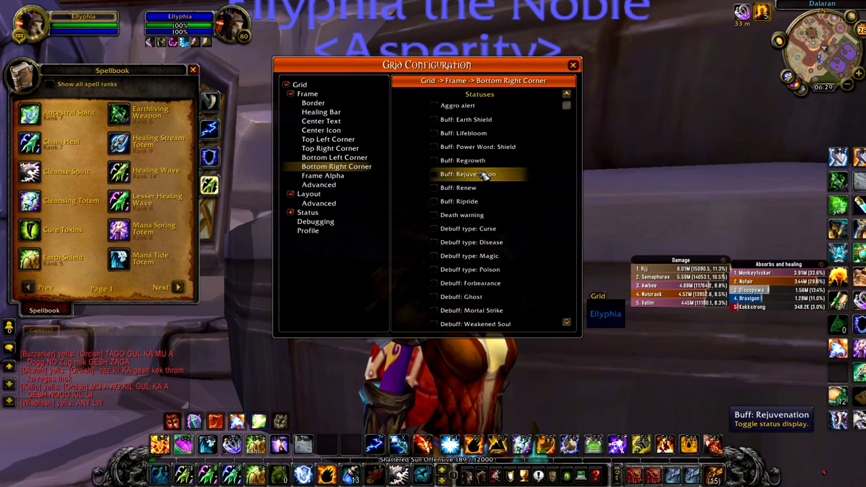
{"action": "left_click_drag", "start_coordinate": [415, 65], "coordinate": [436, 55]}
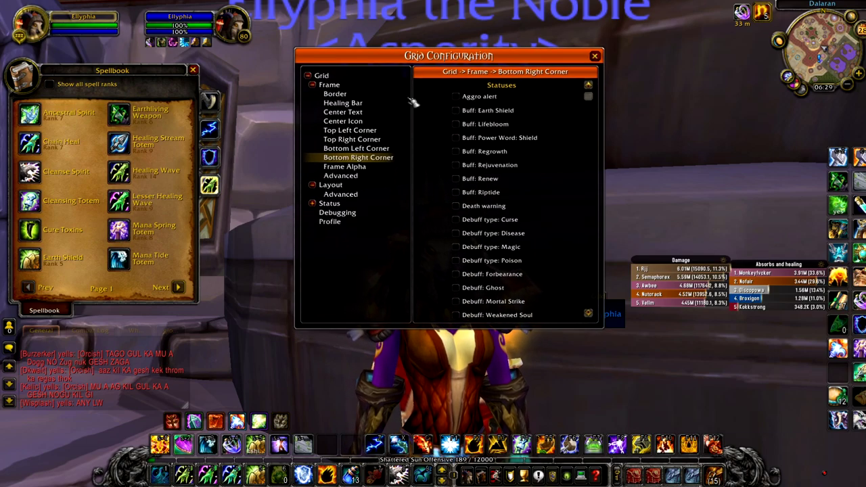
{"action": "scroll", "coordinate": [514, 220], "scroll_direction": "down", "scroll_amount": 3}
{"action": "scroll", "coordinate": [521, 224], "scroll_direction": "up", "scroll_amount": 4}
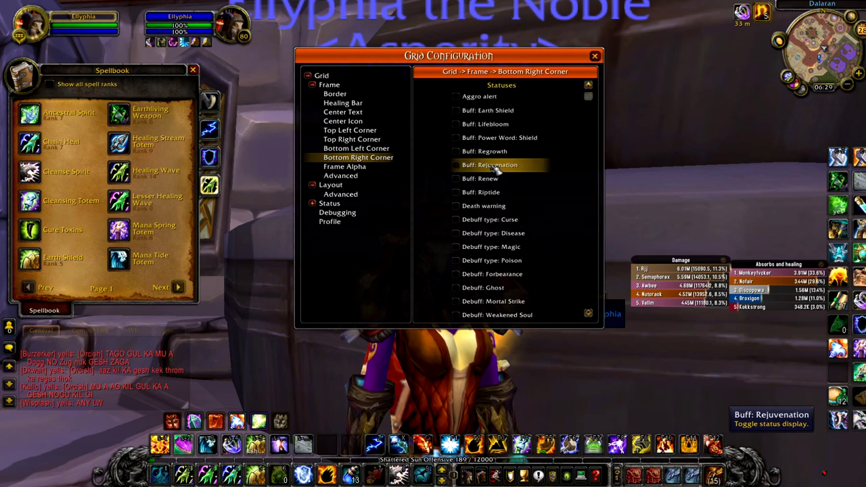
{"action": "scroll", "coordinate": [535, 183], "scroll_direction": "down", "scroll_amount": 8}
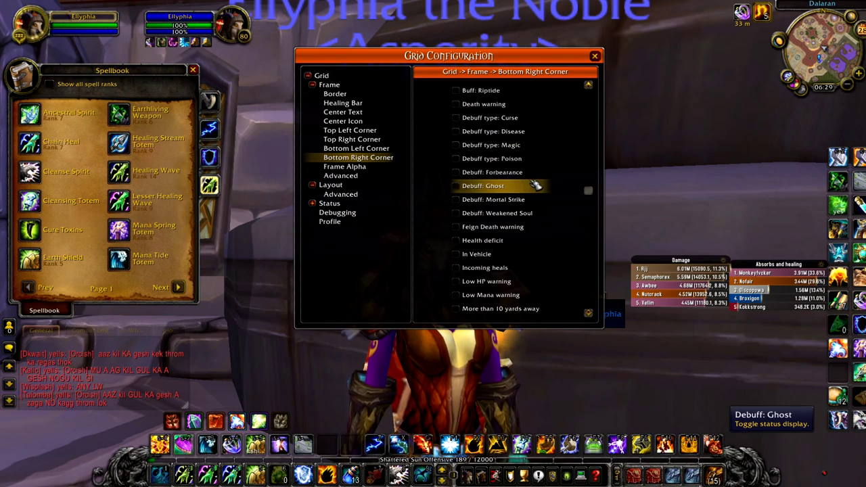
{"action": "scroll", "coordinate": [537, 156], "scroll_direction": "up", "scroll_amount": 8}
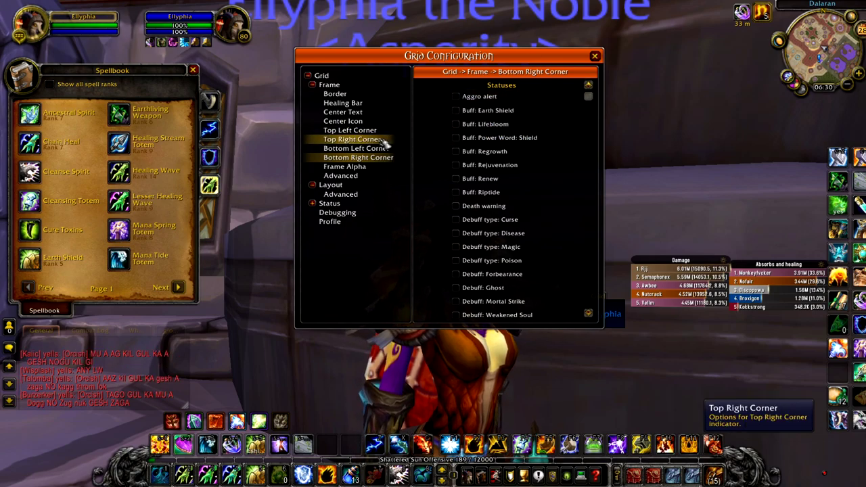
{"action": "left_click_drag", "start_coordinate": [455, 62], "coordinate": [201, 76]}
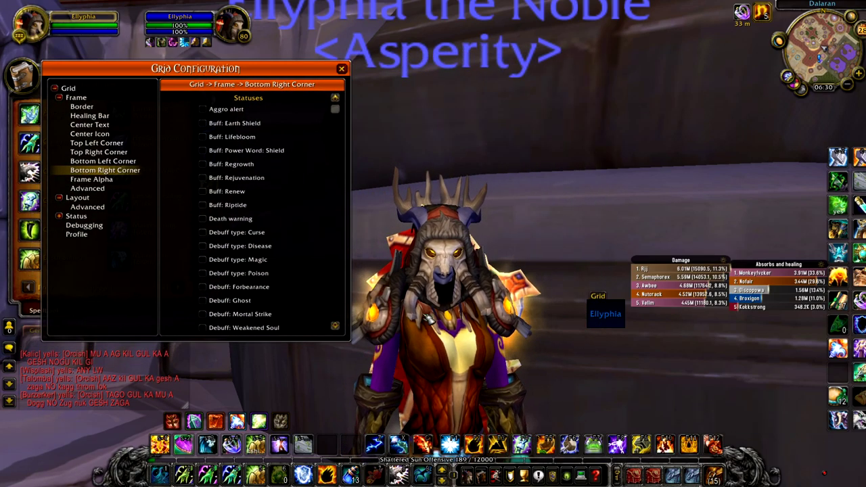
Show the Top Left Corner status options, passing Bottom Left, and bring up the character panel.
{"action": "left_click", "coordinate": [130, 162]}
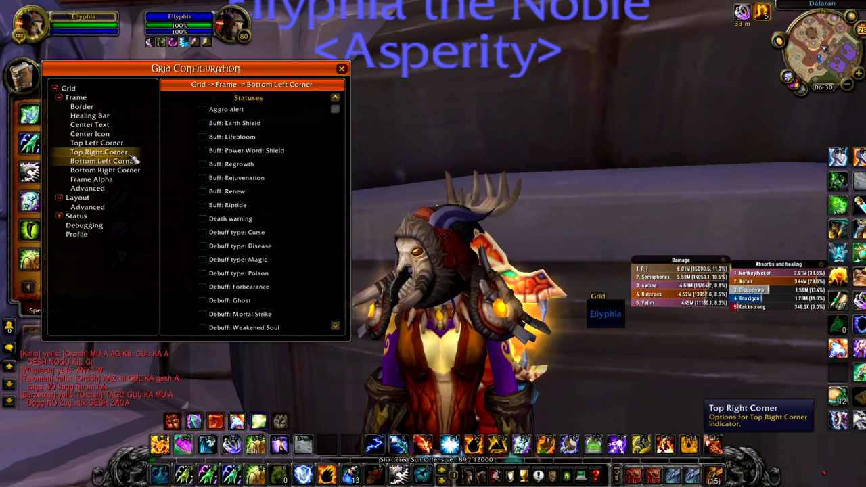
{"action": "left_click", "coordinate": [123, 143]}
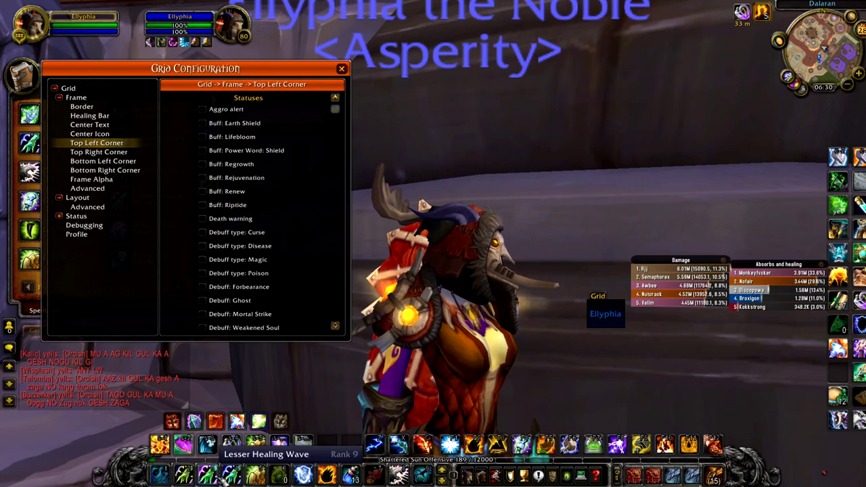
{"action": "left_click", "coordinate": [472, 475]}
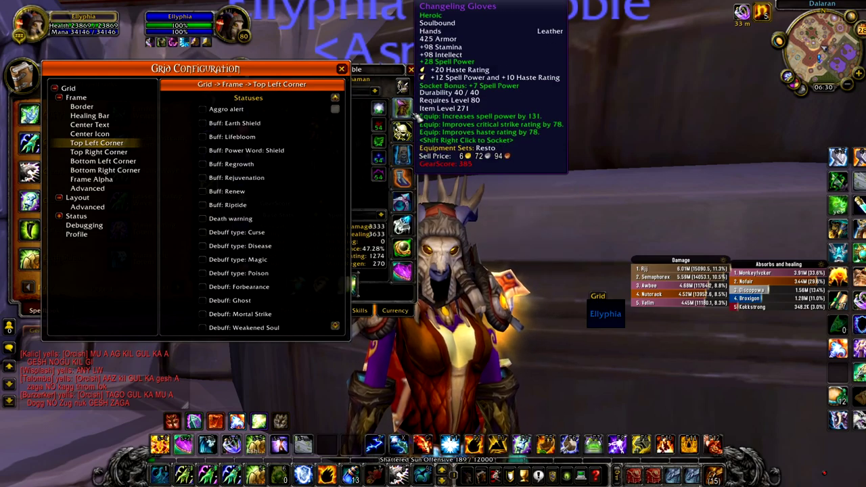